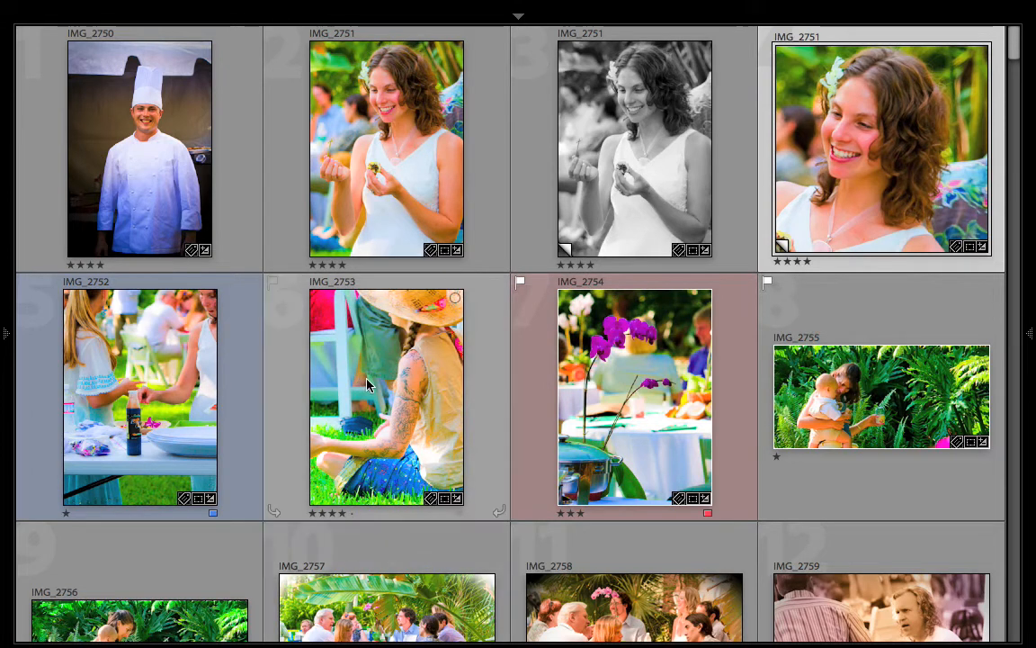
Step: Group the photos IMG_2753 and IMG_2754 into a stack
{"action": "scroll", "coordinate": [366, 380], "scroll_direction": "down", "scroll_amount": 2}
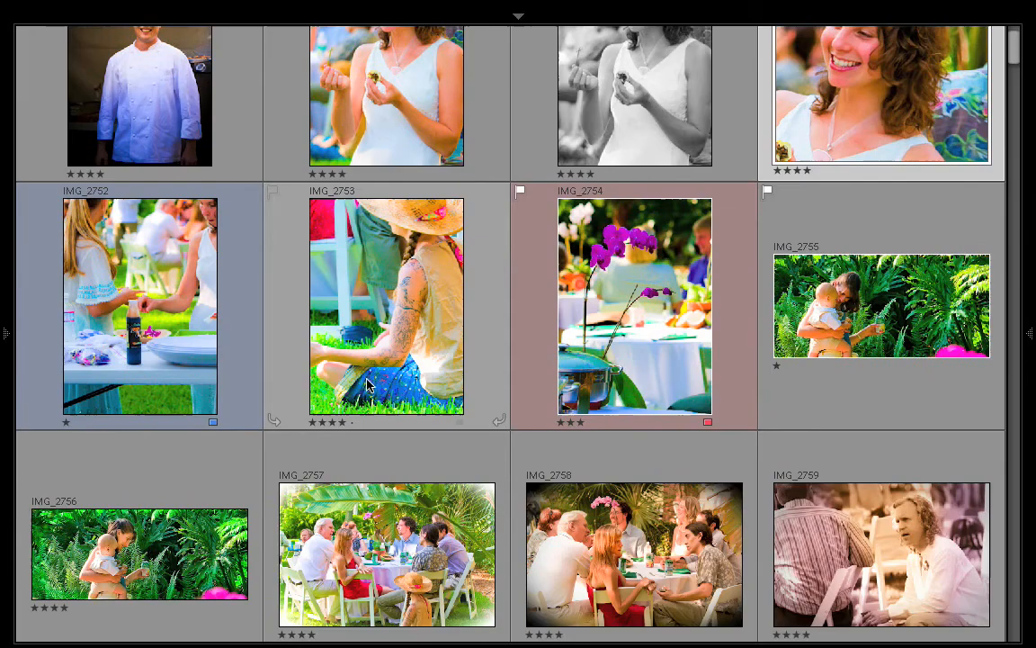
{"action": "scroll", "coordinate": [366, 380], "scroll_direction": "up", "scroll_amount": 2}
{"action": "scroll", "coordinate": [367, 385], "scroll_direction": "down", "scroll_amount": 2}
{"action": "scroll", "coordinate": [366, 384], "scroll_direction": "up", "scroll_amount": 2}
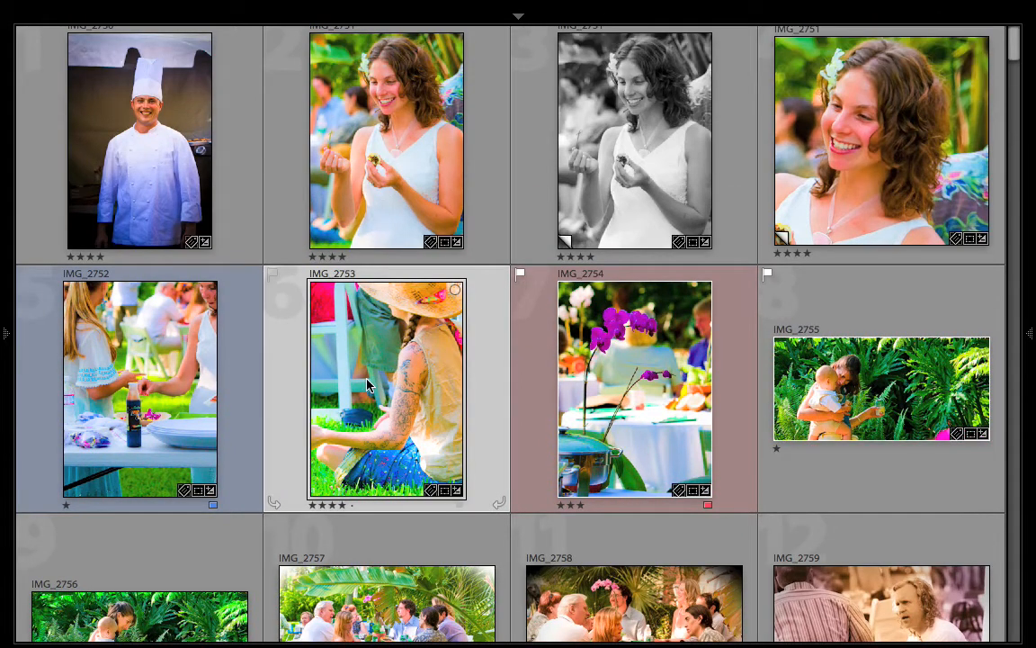
{"action": "left_click", "coordinate": [598, 380], "text": "ctrl"}
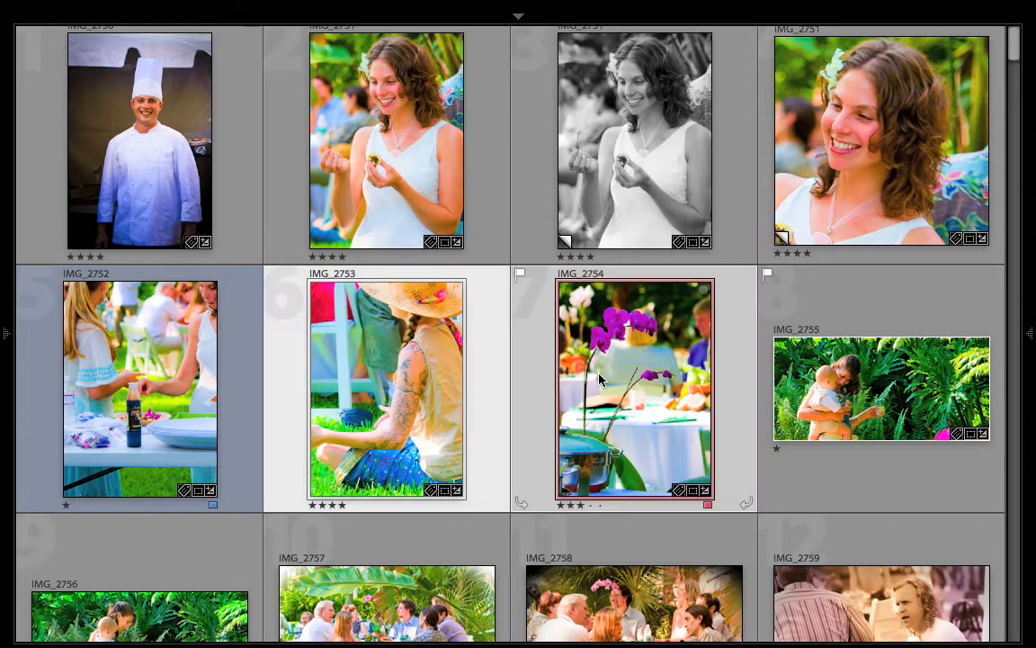
{"action": "right_click", "coordinate": [366, 363]}
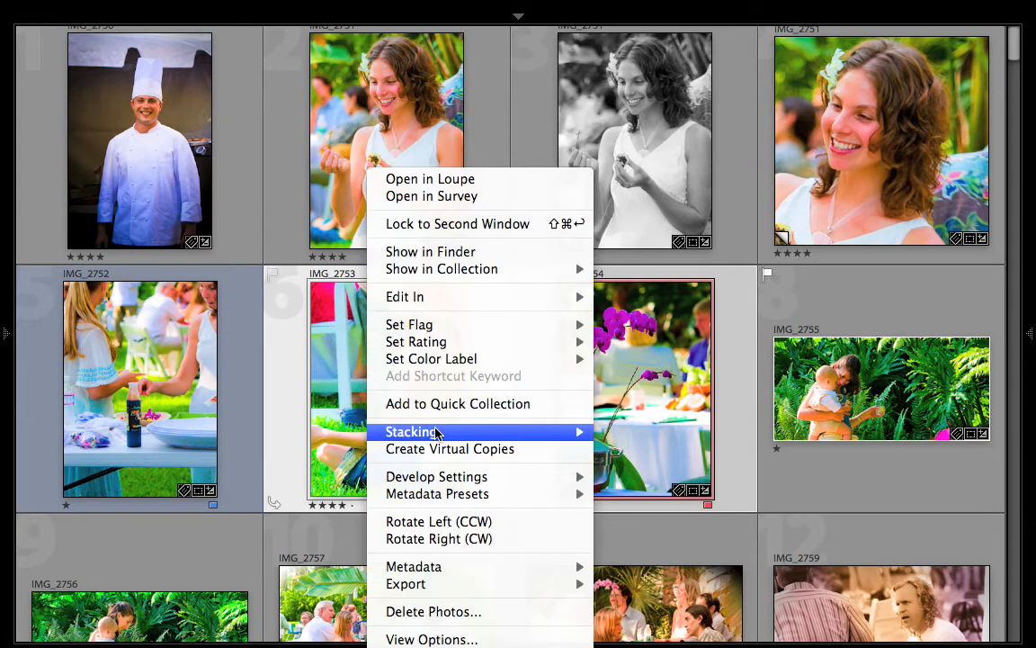
{"action": "mouse_move", "coordinate": [437, 433]}
{"action": "left_click", "coordinate": [654, 428]}
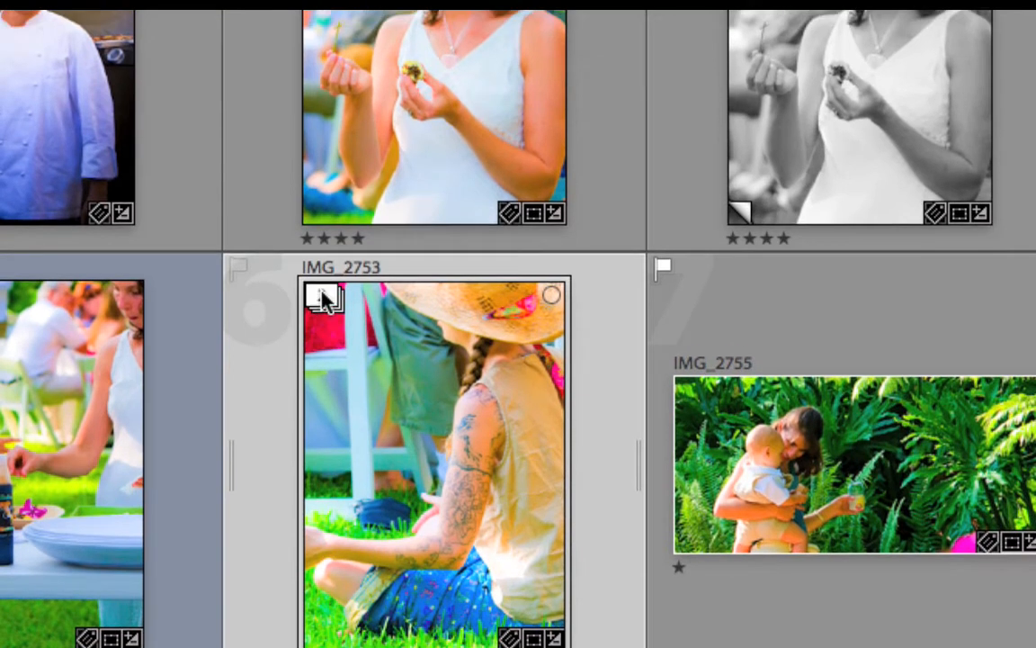
Step: Expand the stack of IMG_2753 and IMG_2754 and move IMG_2754 to its top
{"action": "left_click", "coordinate": [324, 297]}
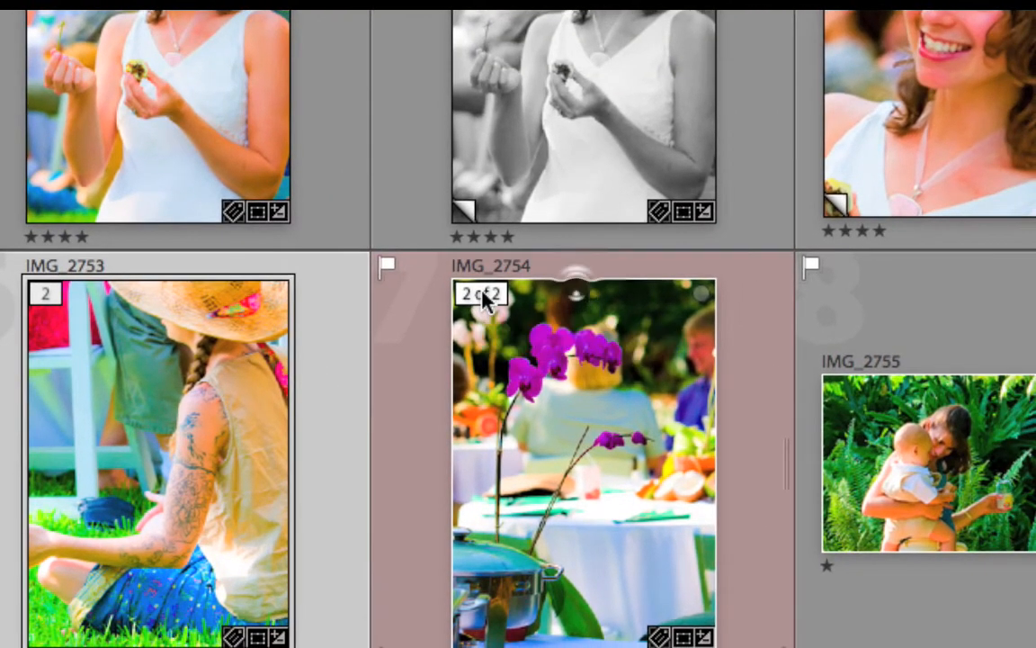
{"action": "left_click", "coordinate": [483, 297]}
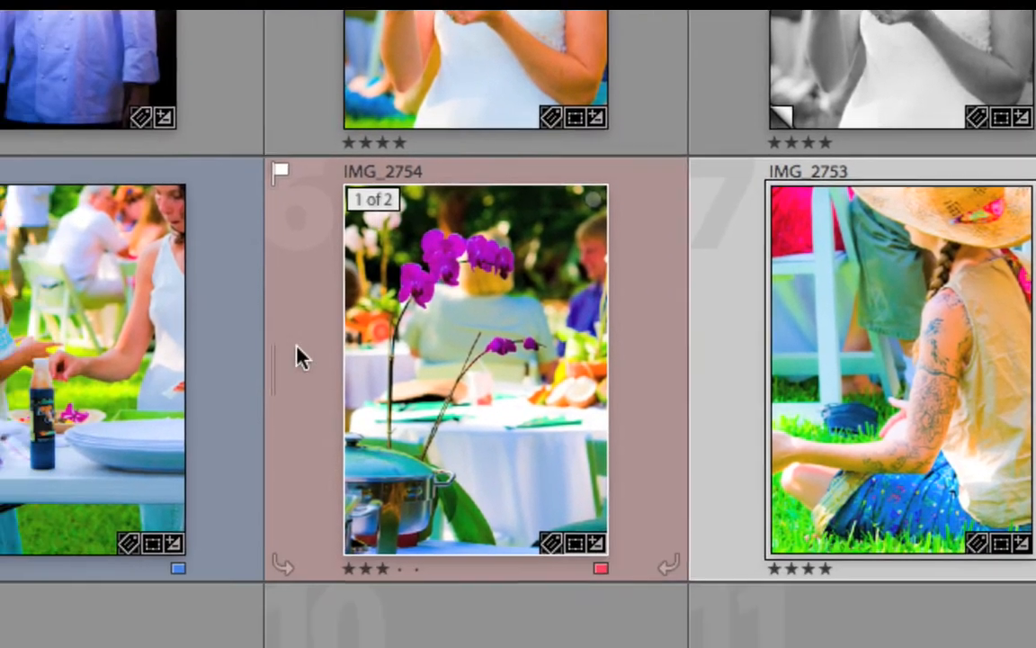
Step: Collapse and re-expand the stack topped by IMG_2754, and unstack its two photos
{"action": "left_click", "coordinate": [275, 370]}
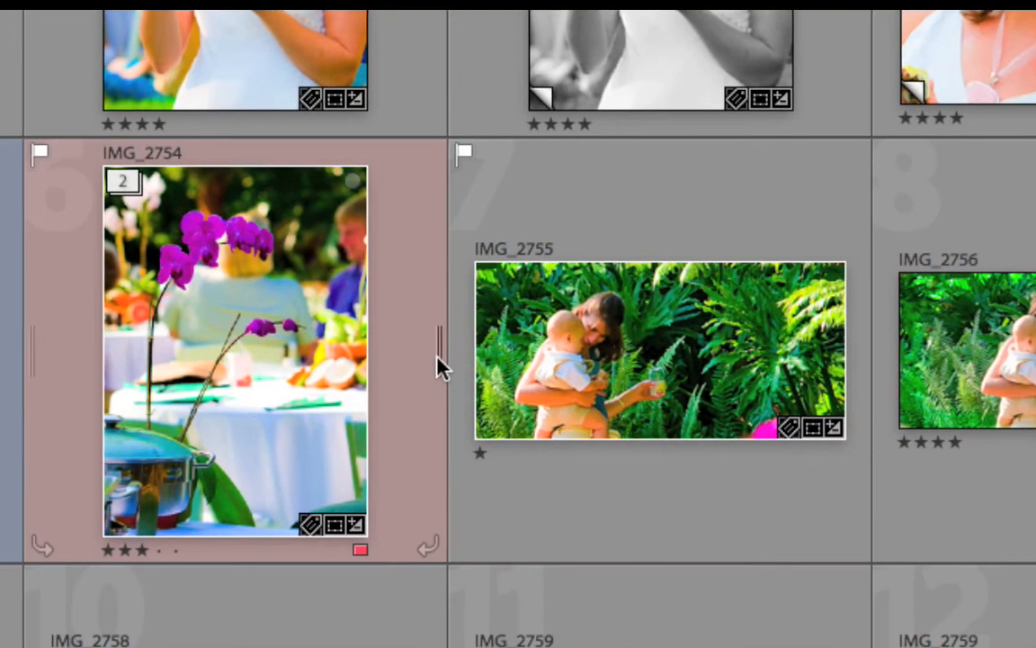
{"action": "left_click", "coordinate": [439, 360]}
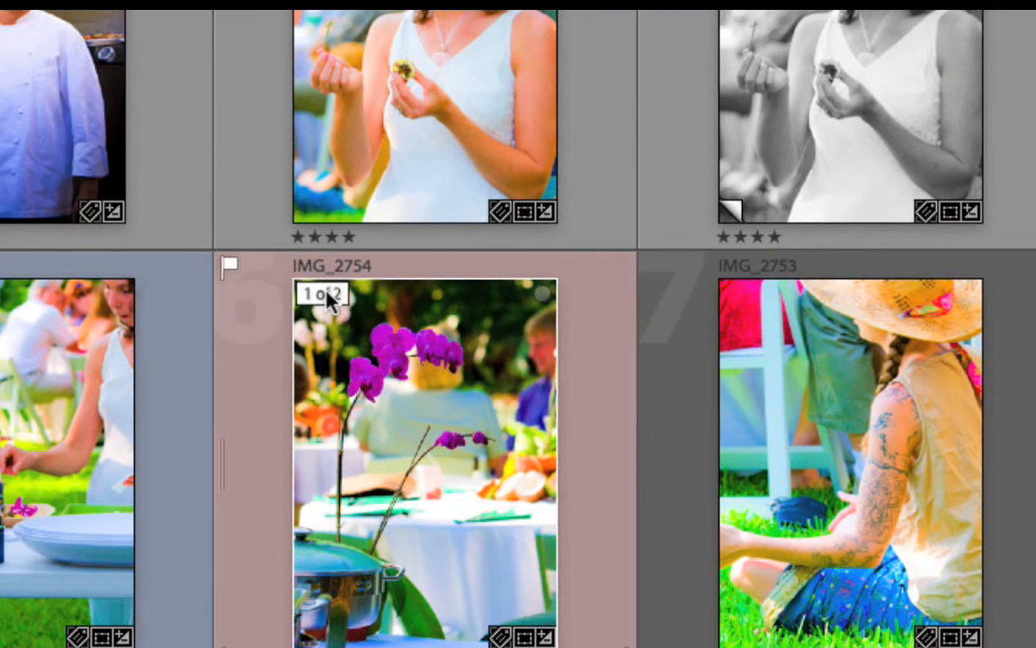
{"action": "left_click", "coordinate": [317, 290]}
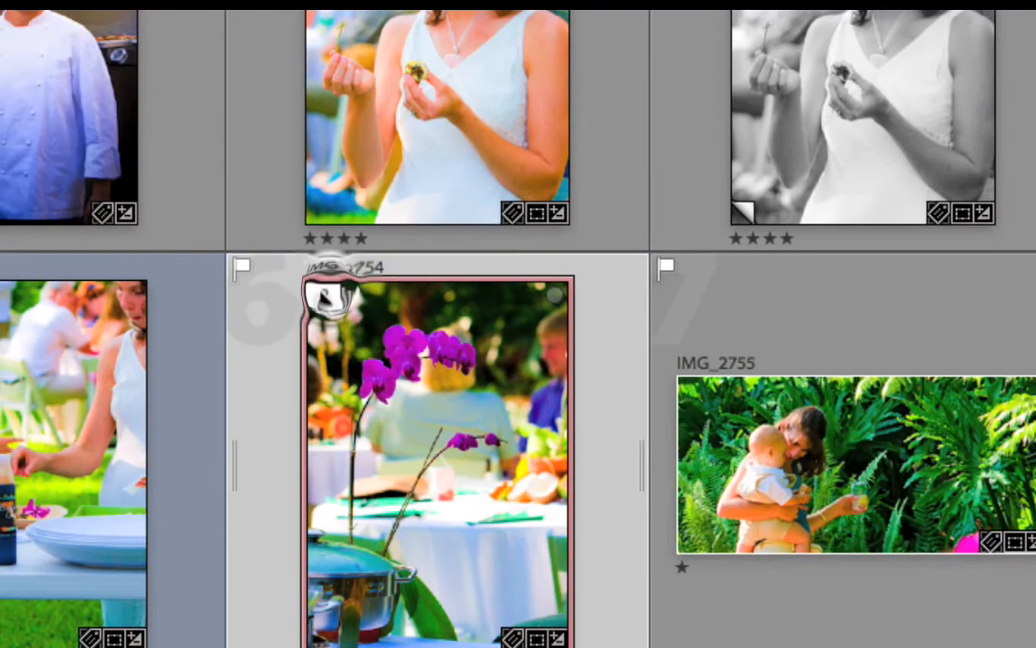
{"action": "left_click", "coordinate": [312, 295]}
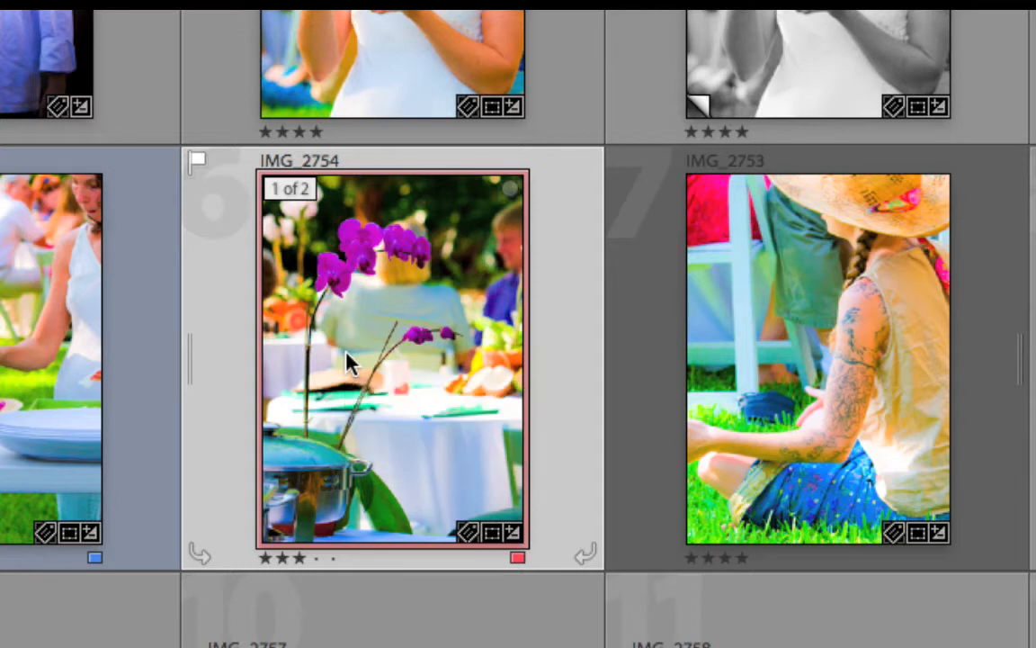
{"action": "key", "text": "shift+super+g"}
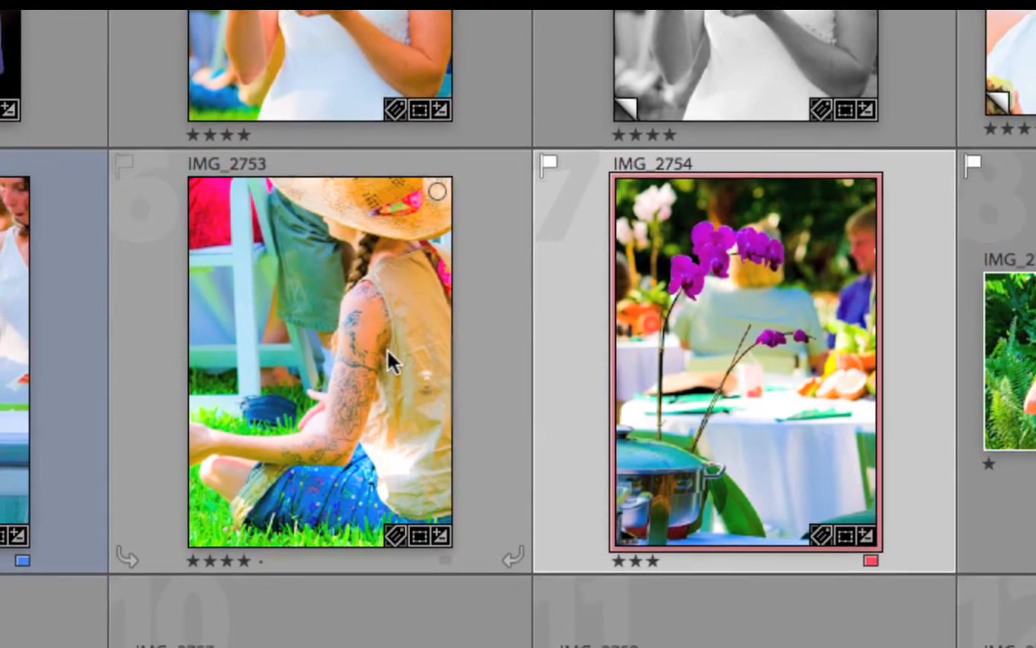
Step: Stack IMG_2753 and IMG_2754 with IMG_2754 as the active top photo, and unstack them again
{"action": "left_click", "coordinate": [358, 360], "text": "super"}
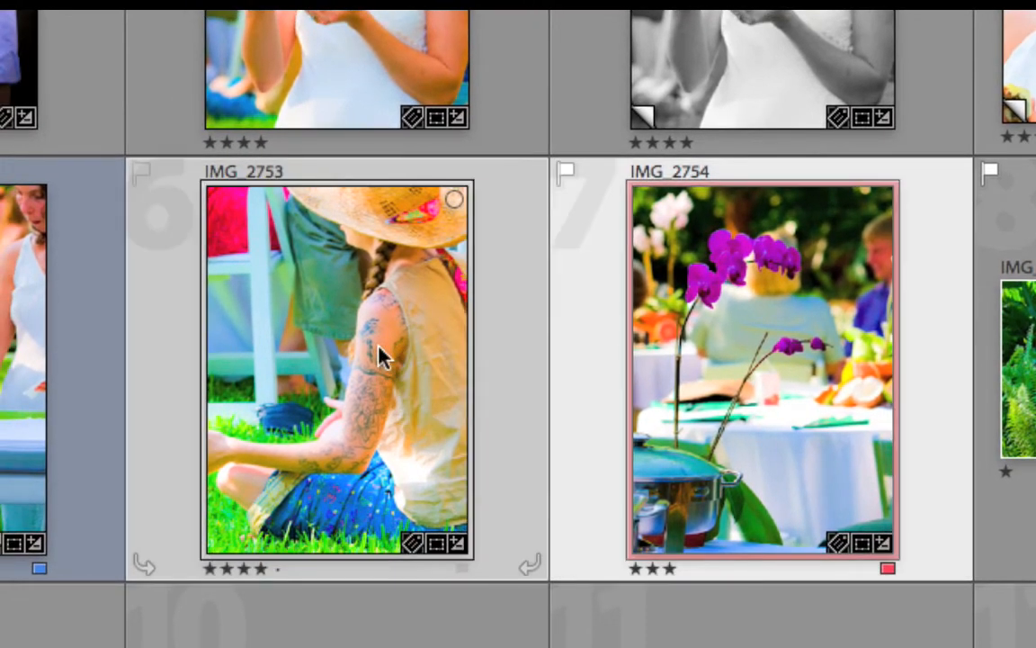
{"action": "mouse_move", "coordinate": [378, 351]}
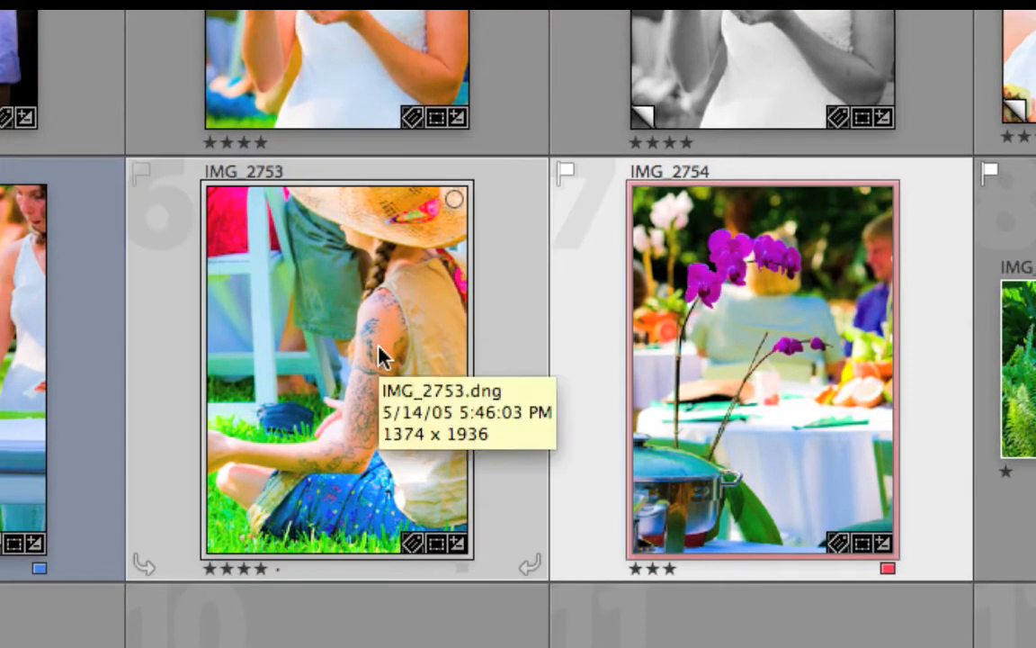
{"action": "key", "text": "super+g"}
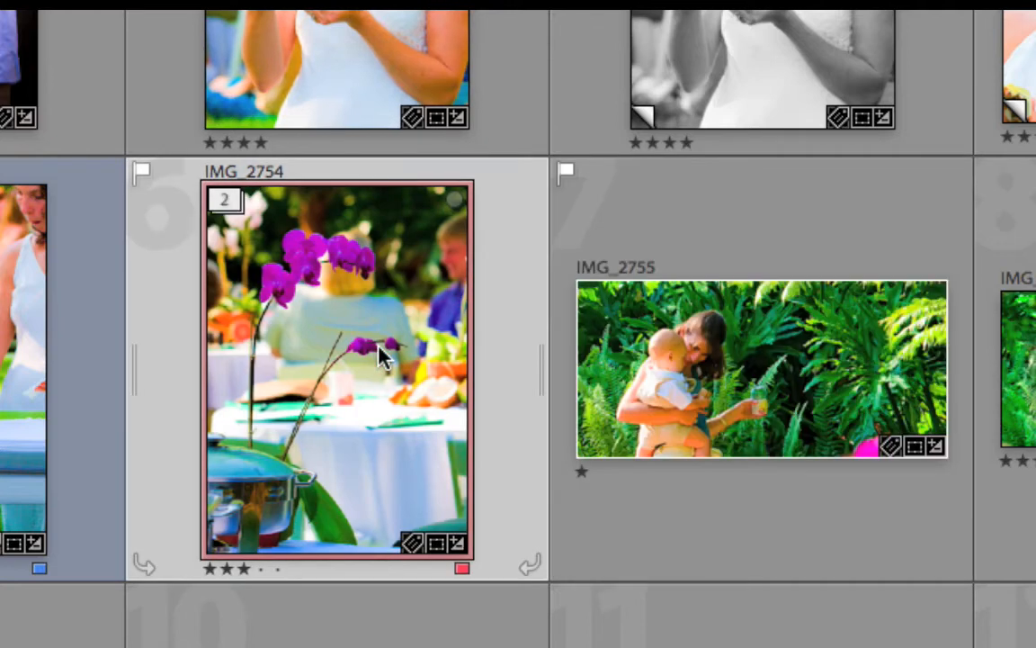
{"action": "key", "text": "s"}
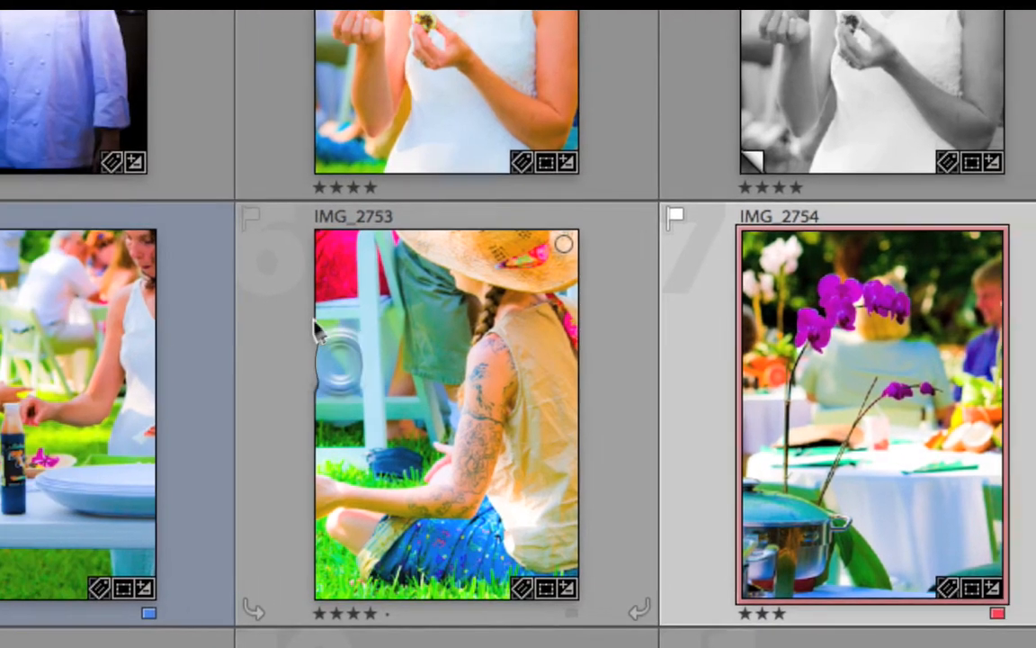
Step: Stack IMG_2753 and IMG_2754 with IMG_2753 as the active top photo, and ungroup that stack
{"action": "left_click", "coordinate": [262, 291]}
{"action": "left_click", "coordinate": [741, 421], "text": "shift"}
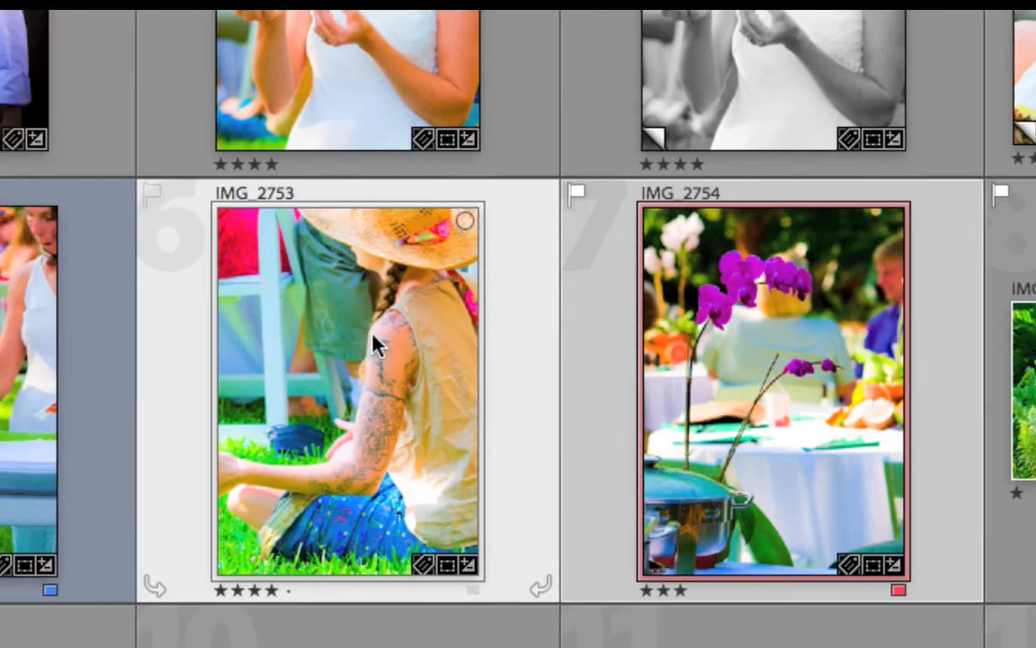
{"action": "key", "text": "ctrl+g"}
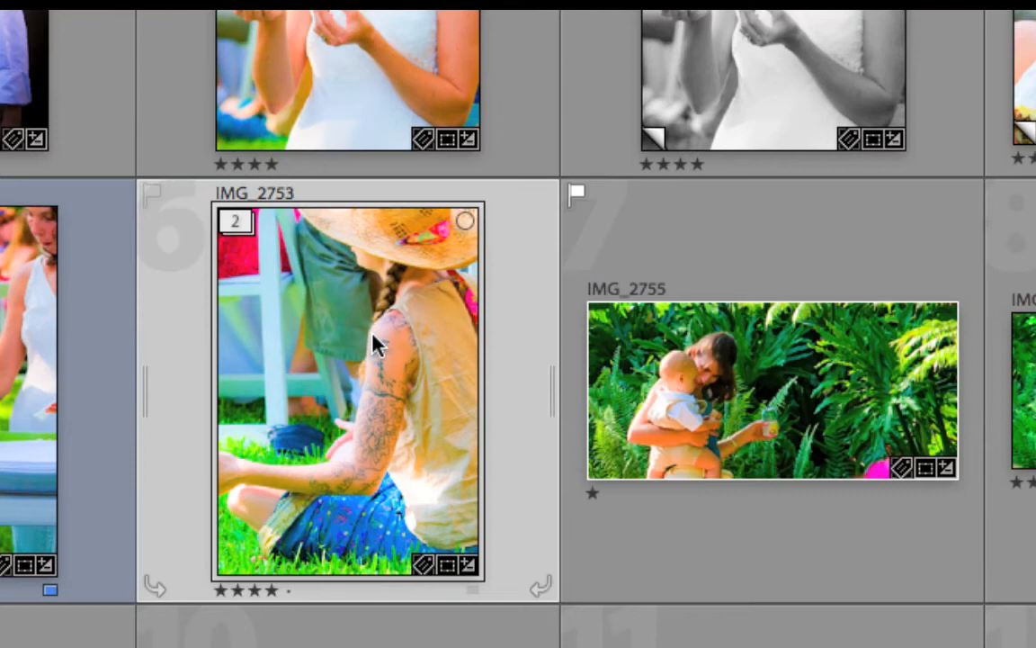
{"action": "key", "text": "ctrl+shift+g"}
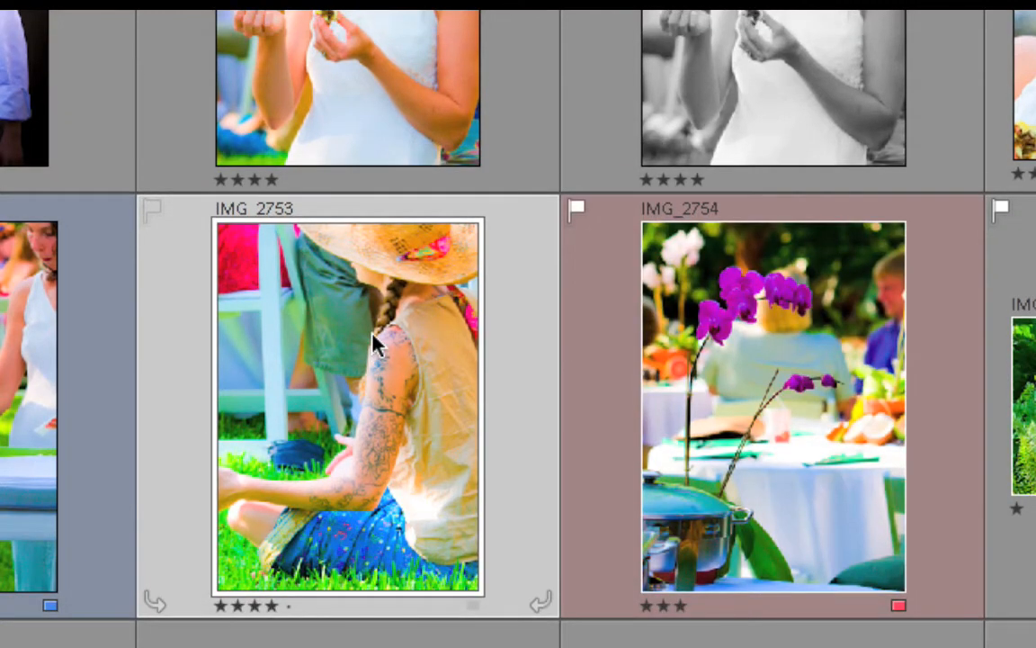
Step: Create a virtual copy of the photo IMG_2753
{"action": "scroll", "coordinate": [387, 340], "scroll_direction": "up", "scroll_amount": 3}
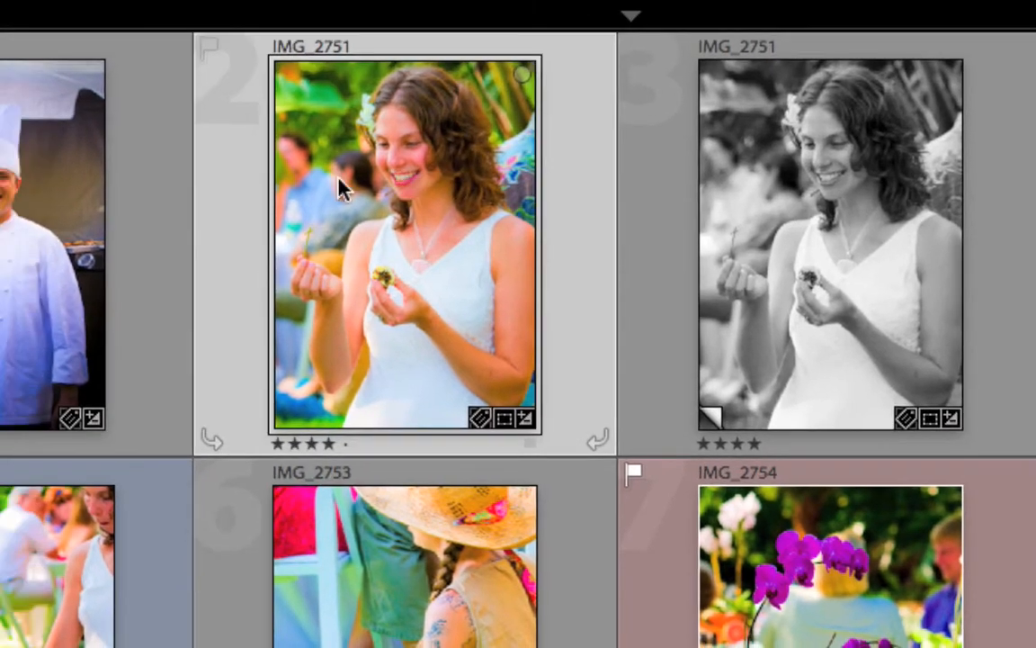
{"action": "scroll", "coordinate": [339, 279], "scroll_direction": "down", "scroll_amount": 3}
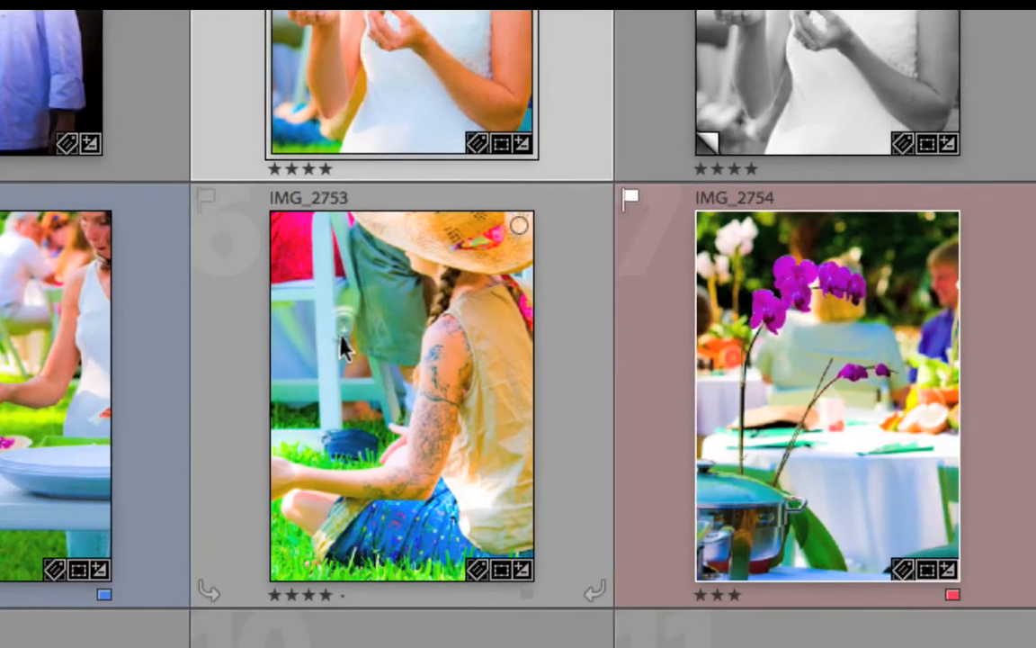
{"action": "left_click", "coordinate": [342, 352]}
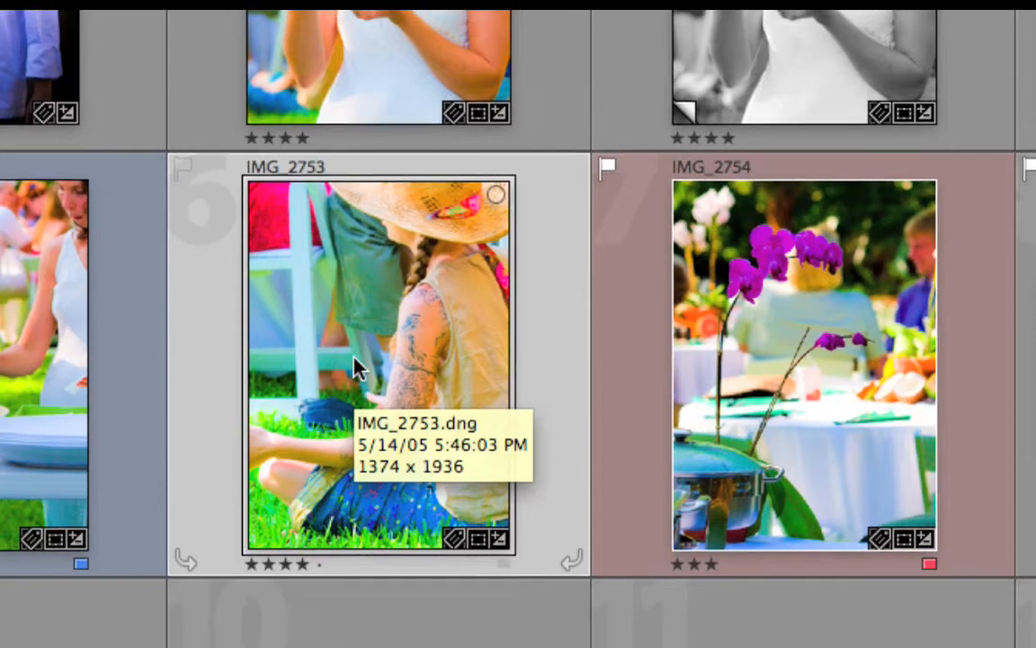
{"action": "right_click", "coordinate": [353, 364]}
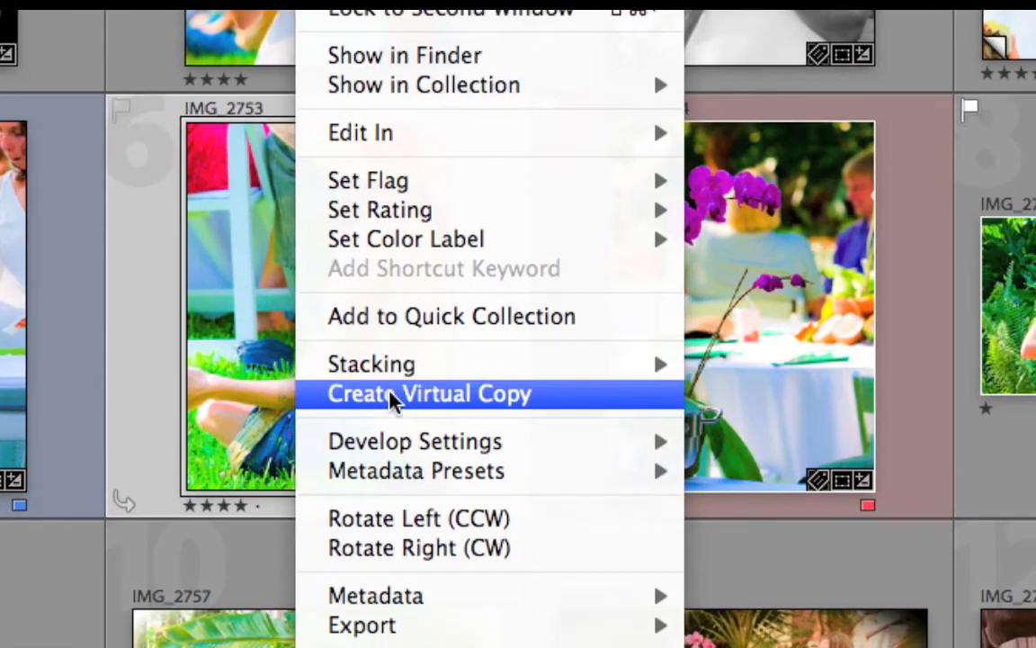
{"action": "left_click", "coordinate": [389, 393]}
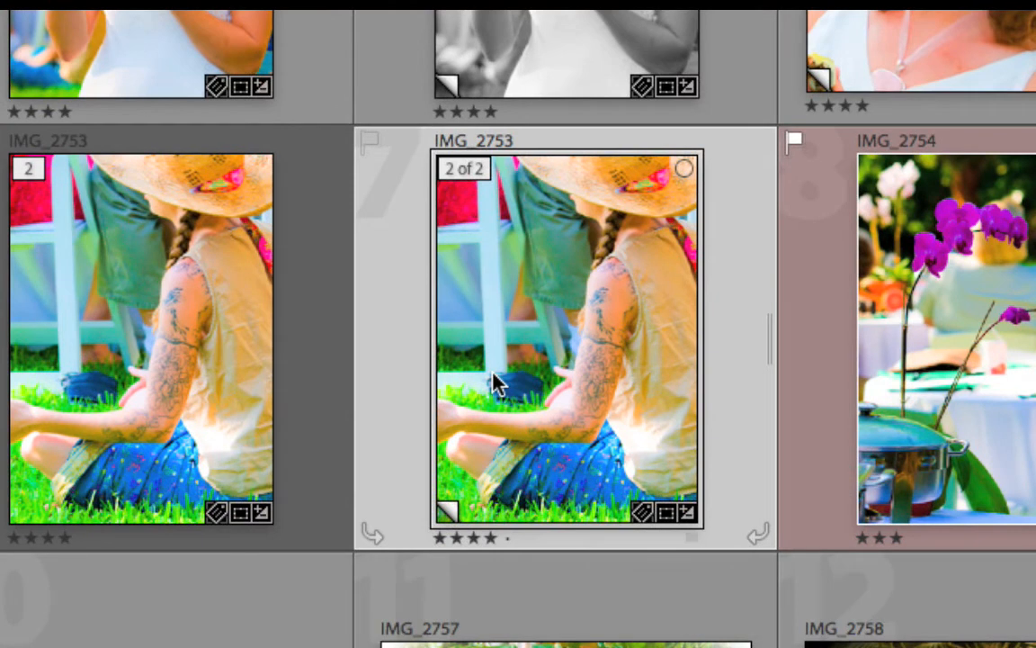
Step: Create a second virtual copy of IMG_2753 from the existing virtual copy
{"action": "mouse_move", "coordinate": [498, 382]}
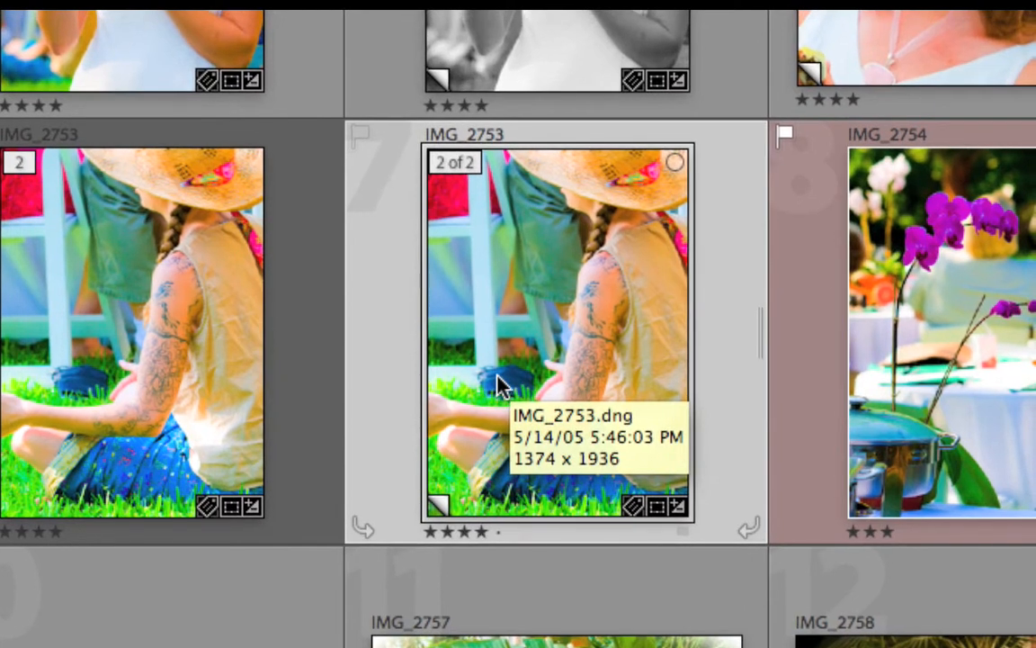
{"action": "right_click", "coordinate": [499, 386]}
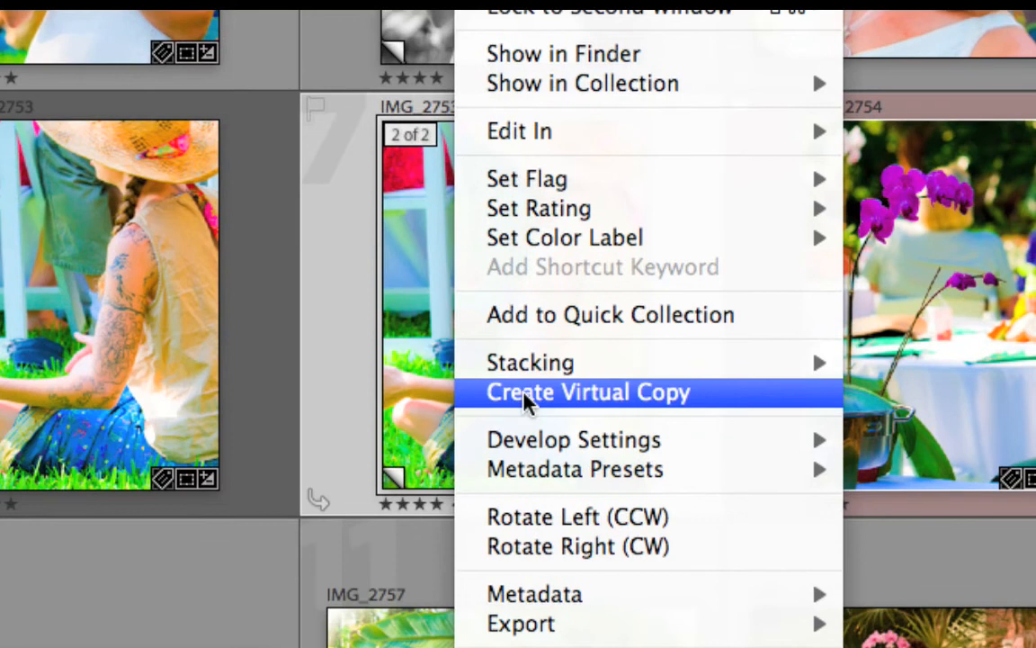
{"action": "left_click", "coordinate": [525, 396]}
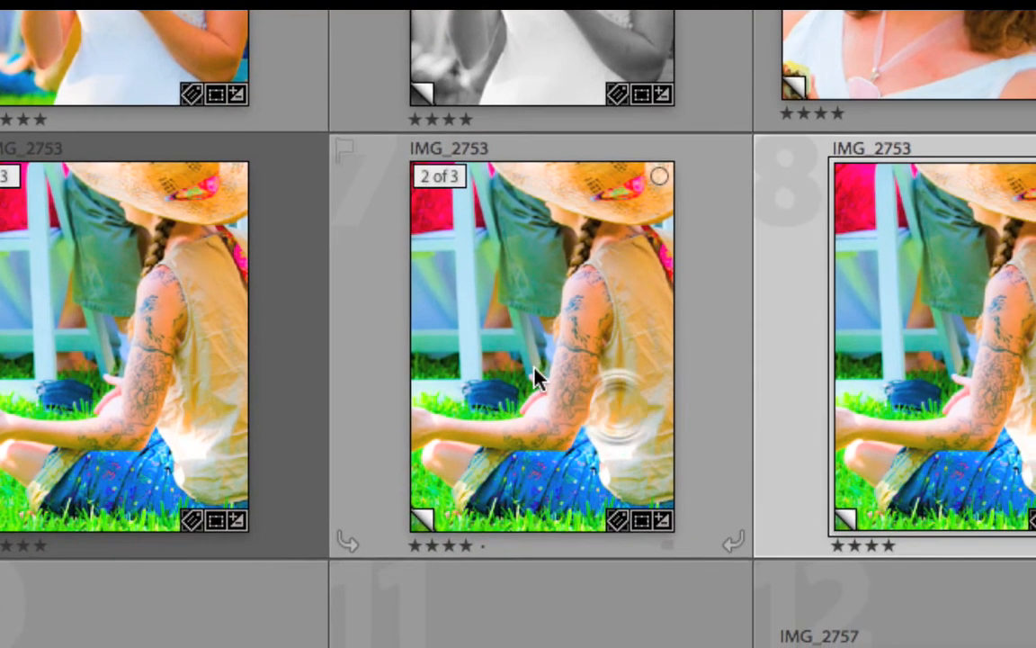
Step: Convert the first virtual copy of IMG_2753, second in the stack, to grayscale
{"action": "left_click", "coordinate": [543, 380]}
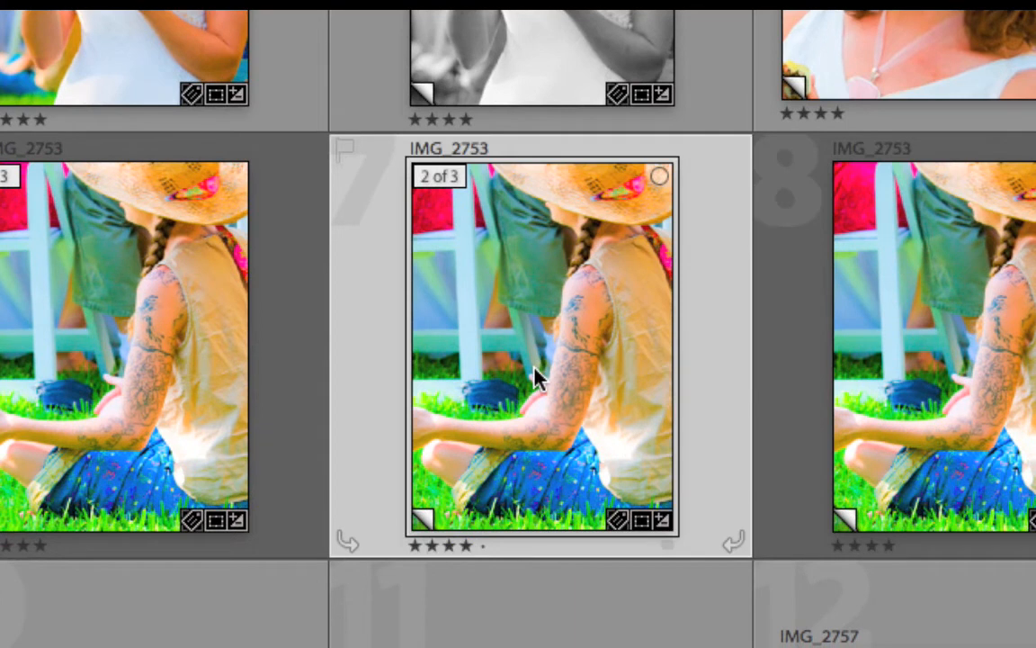
{"action": "key", "text": "v"}
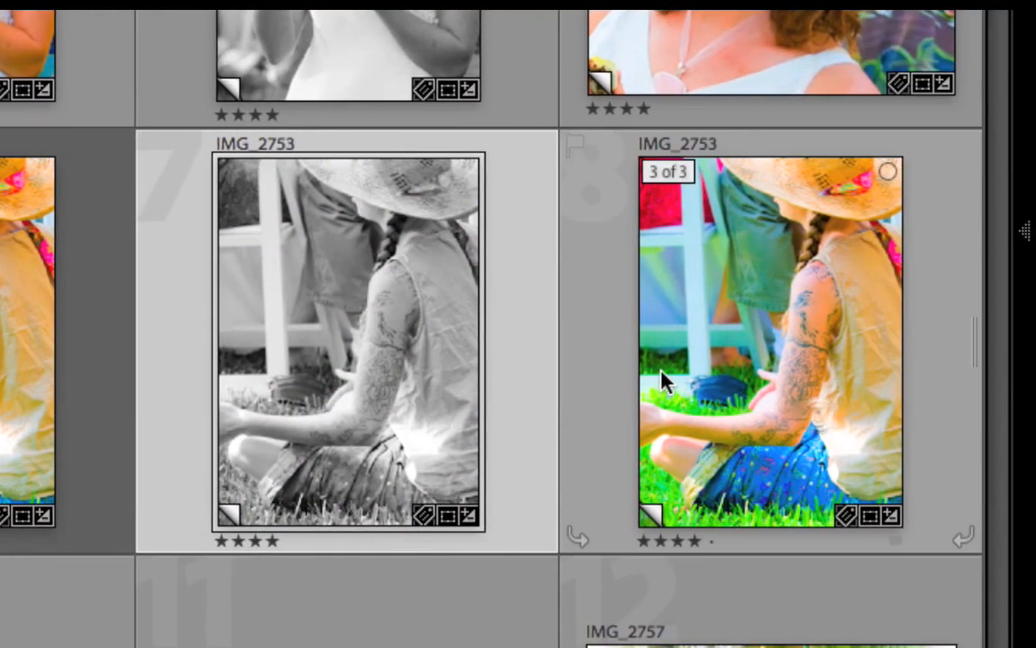
Step: Crop the last virtual copy of IMG_2753 tightly around the woman's straw hat, rotate the image clockwise, and return to the photo grid
{"action": "left_click", "coordinate": [793, 379]}
{"action": "key", "text": "r"}
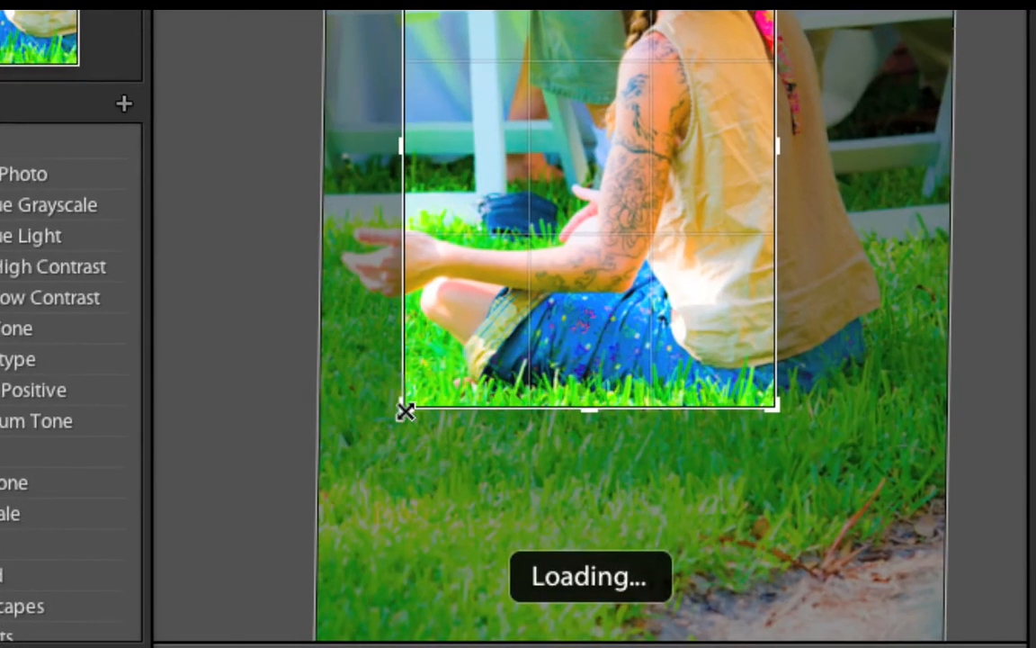
{"action": "left_click_drag", "start_coordinate": [406, 411], "coordinate": [452, 260]}
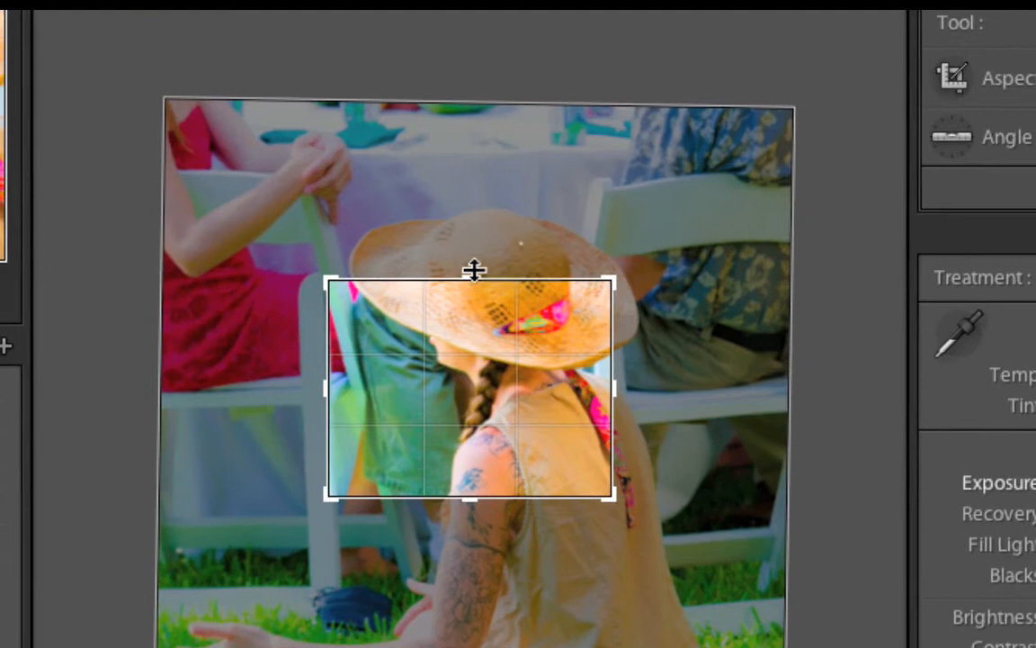
{"action": "mouse_move", "coordinate": [472, 272]}
{"action": "left_mouse_down"}
{"action": "mouse_move", "coordinate": [477, 241]}
{"action": "mouse_move", "coordinate": [480, 253]}
{"action": "left_mouse_up"}
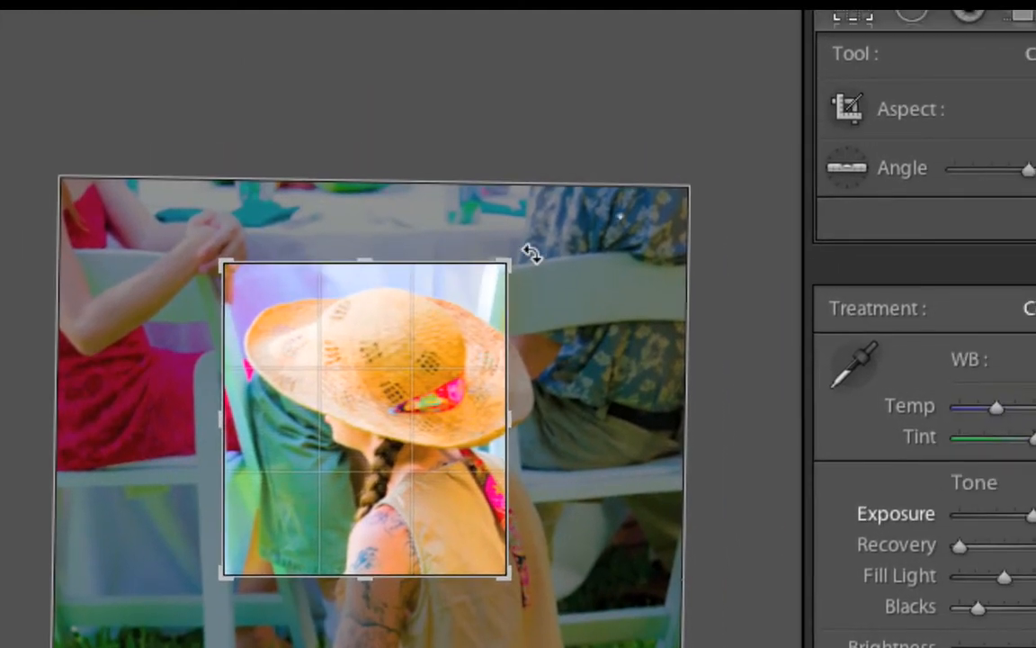
{"action": "left_click_drag", "start_coordinate": [631, 249], "coordinate": [679, 283]}
{"action": "left_click_drag", "start_coordinate": [550, 266], "coordinate": [477, 308]}
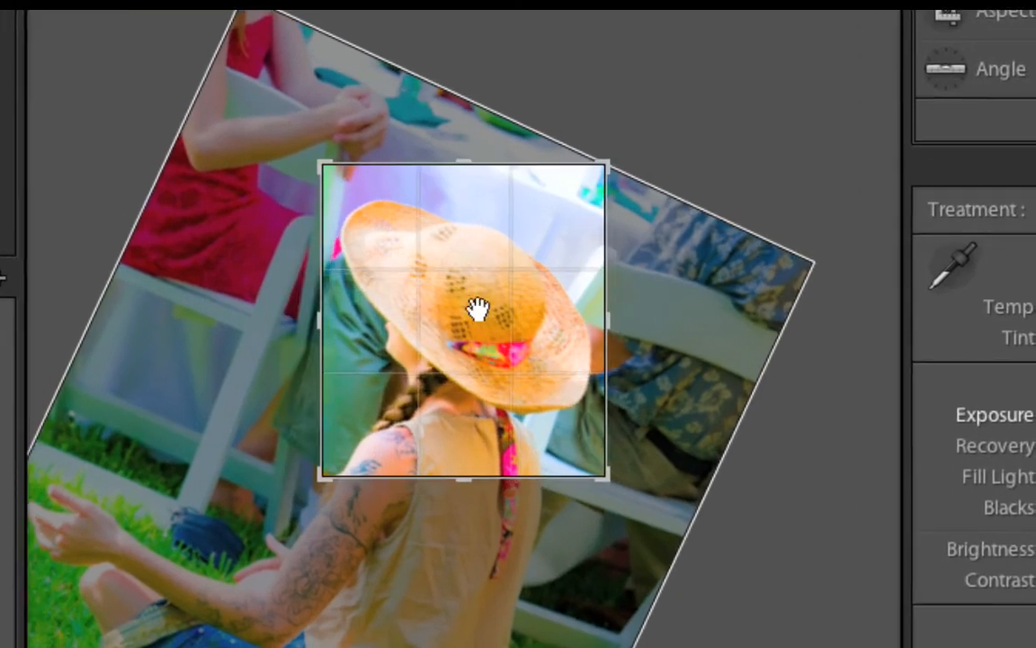
{"action": "key", "text": "Return"}
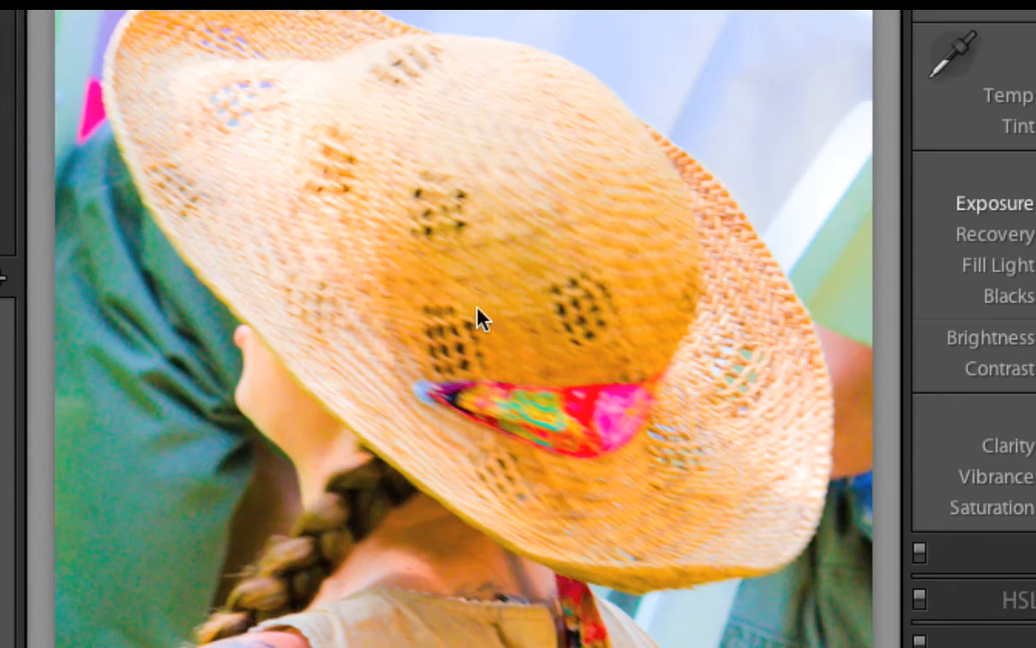
{"action": "key", "text": "g"}
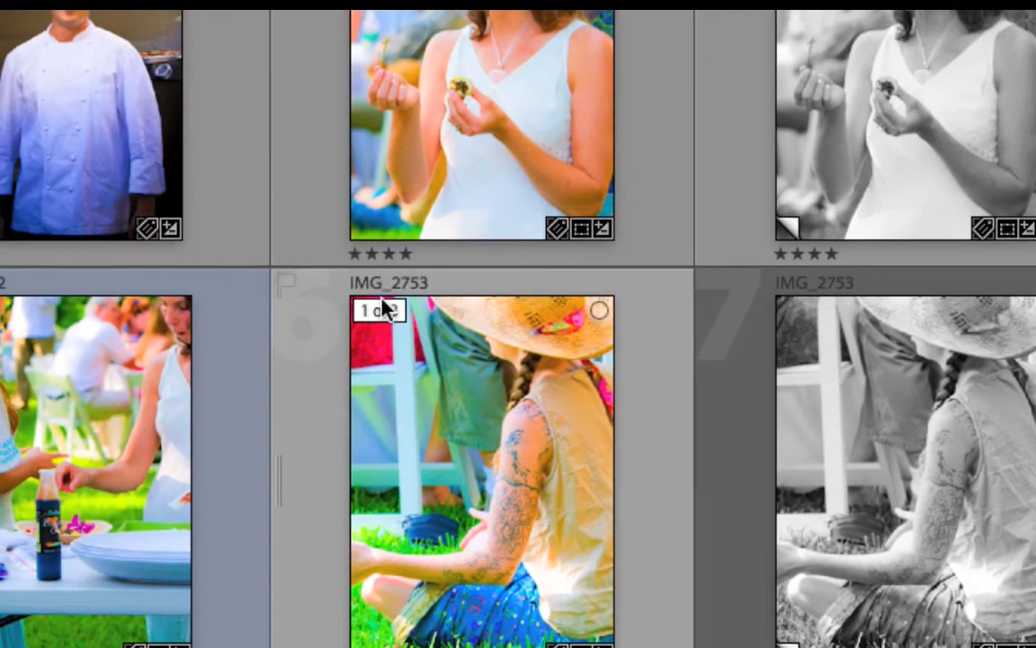
Step: Collapse the IMG_2753 stack into a single thumbnail and expand it again
{"action": "left_click", "coordinate": [290, 190]}
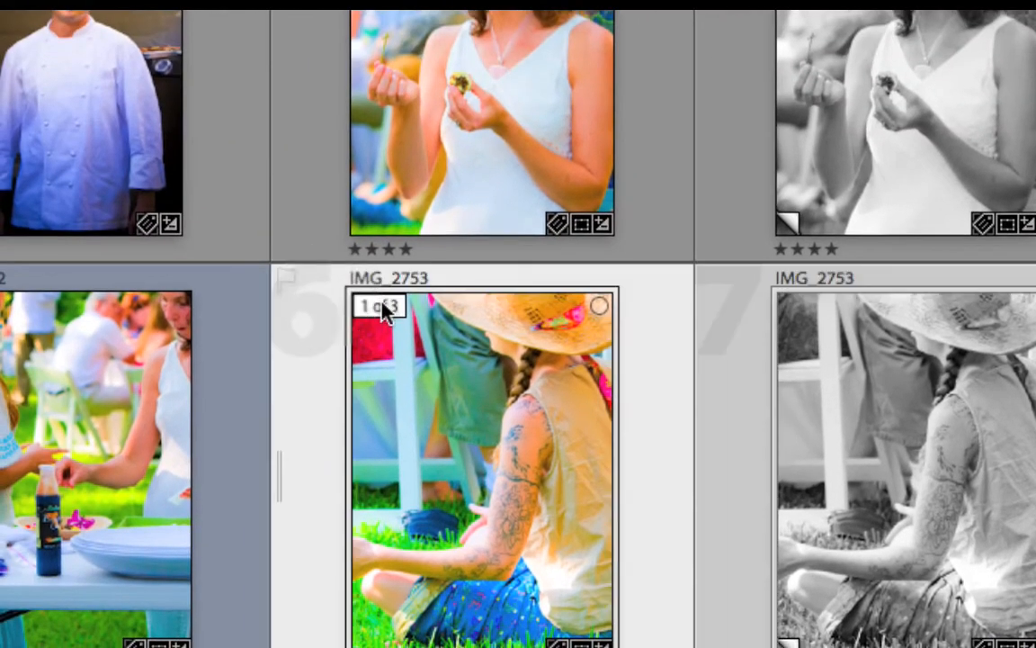
{"action": "left_click", "coordinate": [382, 308]}
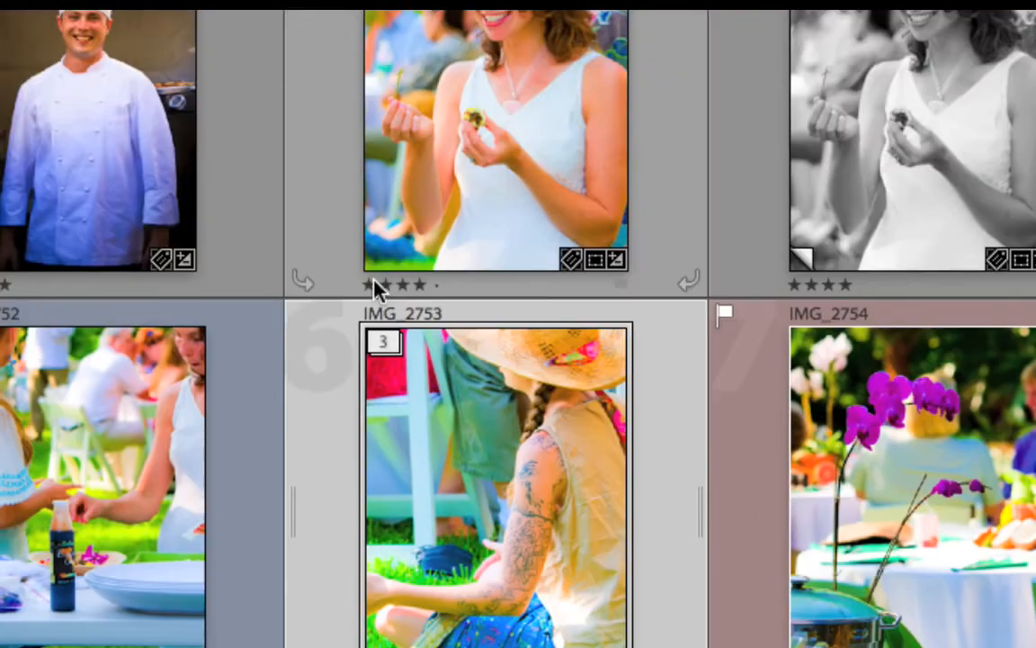
{"action": "left_click", "coordinate": [332, 214]}
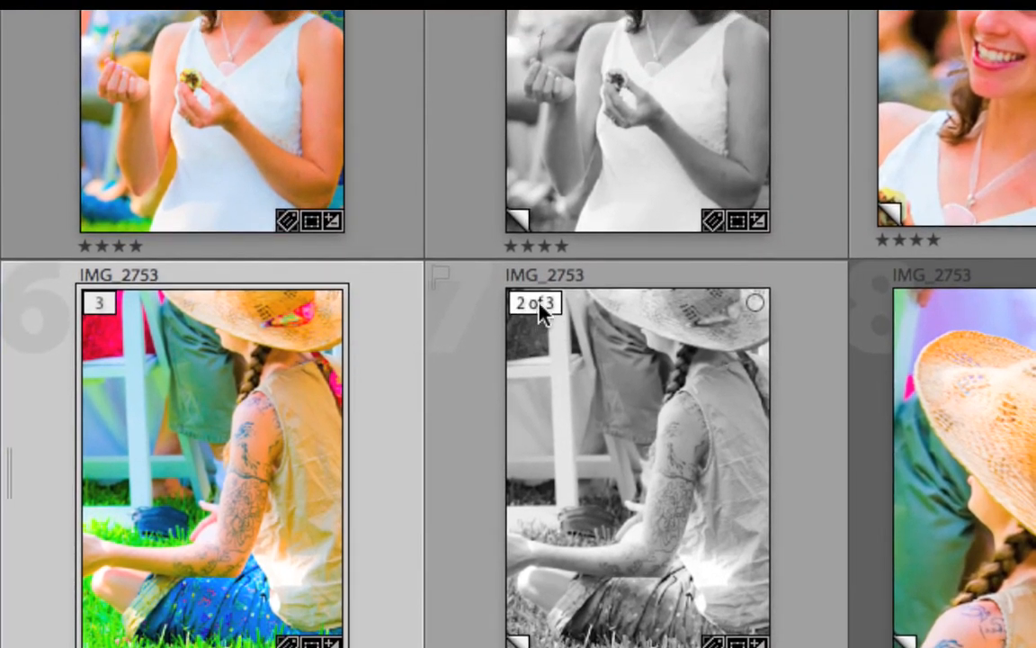
Step: Move the grayscale virtual copy to the top of the IMG_2753 stack, then collapse and re-expand the stack
{"action": "left_click", "coordinate": [537, 304]}
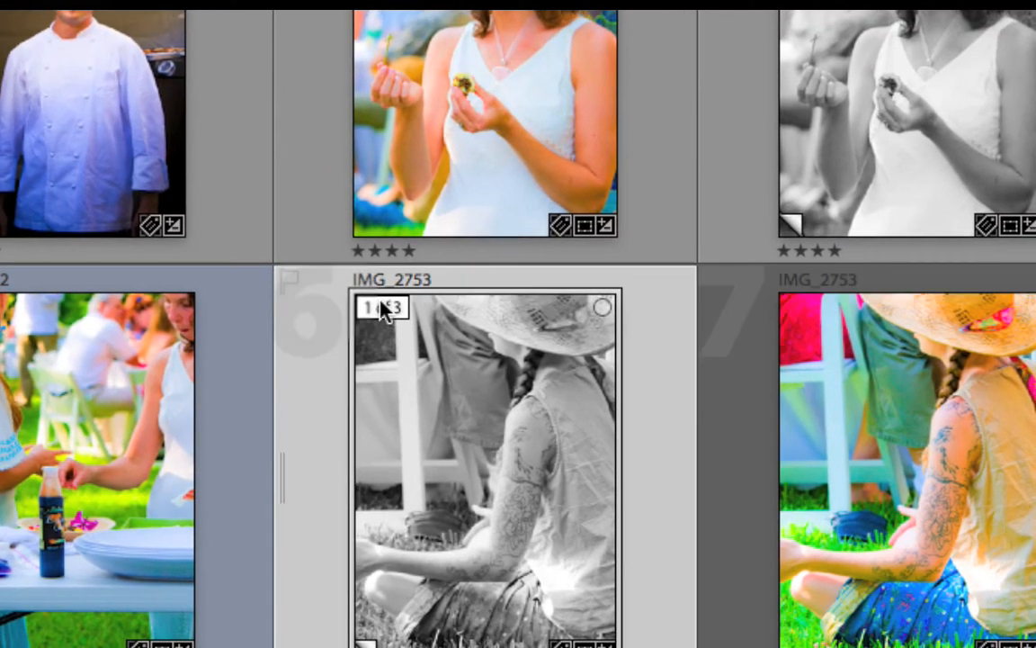
{"action": "left_click", "coordinate": [375, 297]}
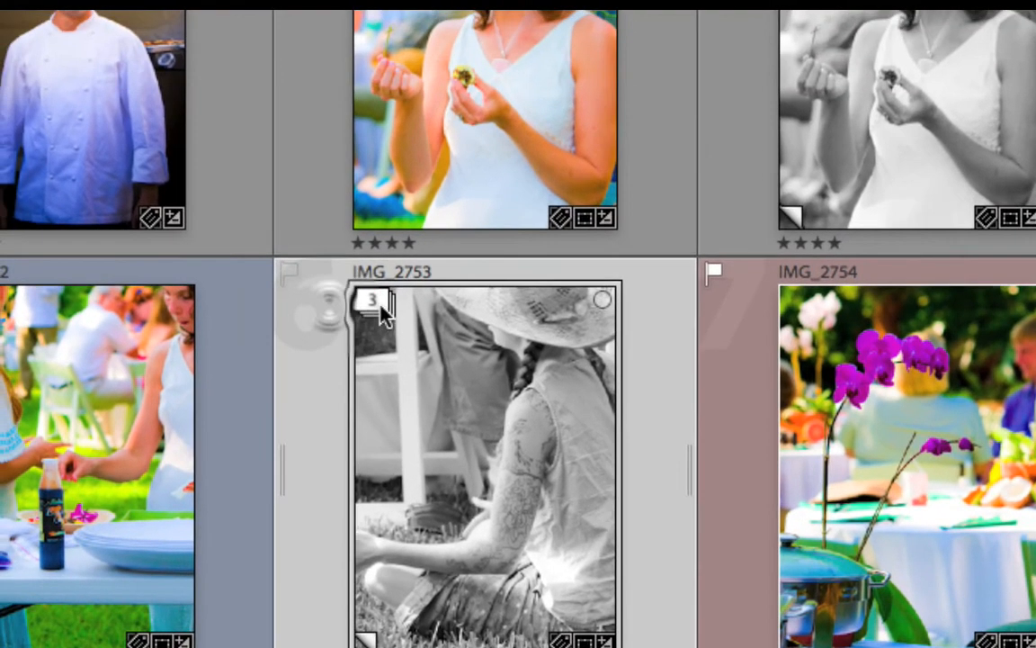
{"action": "left_click", "coordinate": [353, 239]}
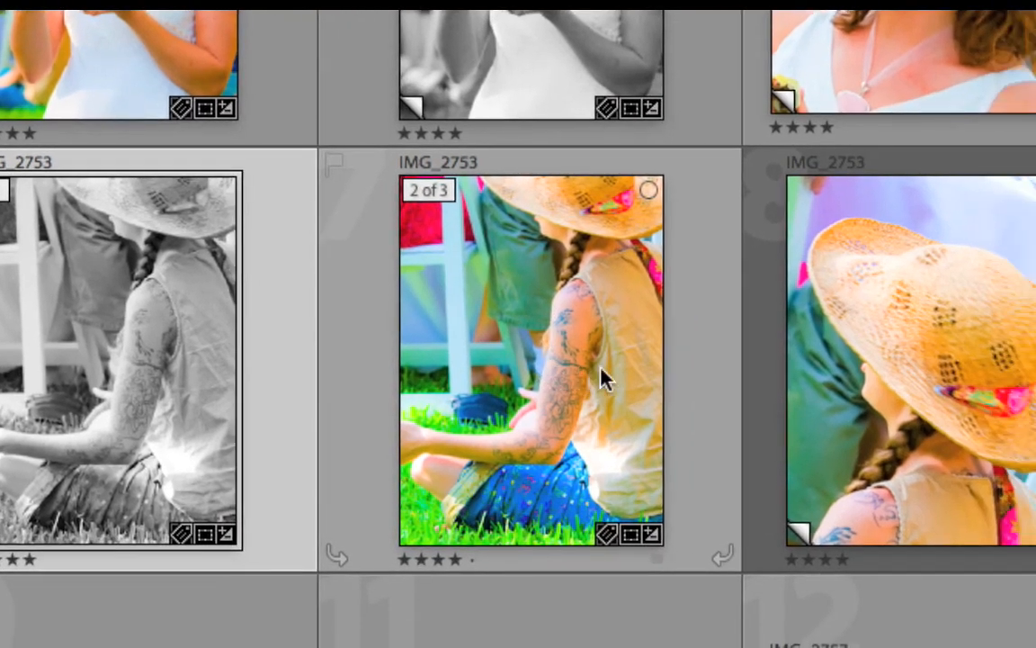
Step: Unstack the IMG_2753 original and its two virtual copies
{"action": "mouse_move", "coordinate": [603, 378]}
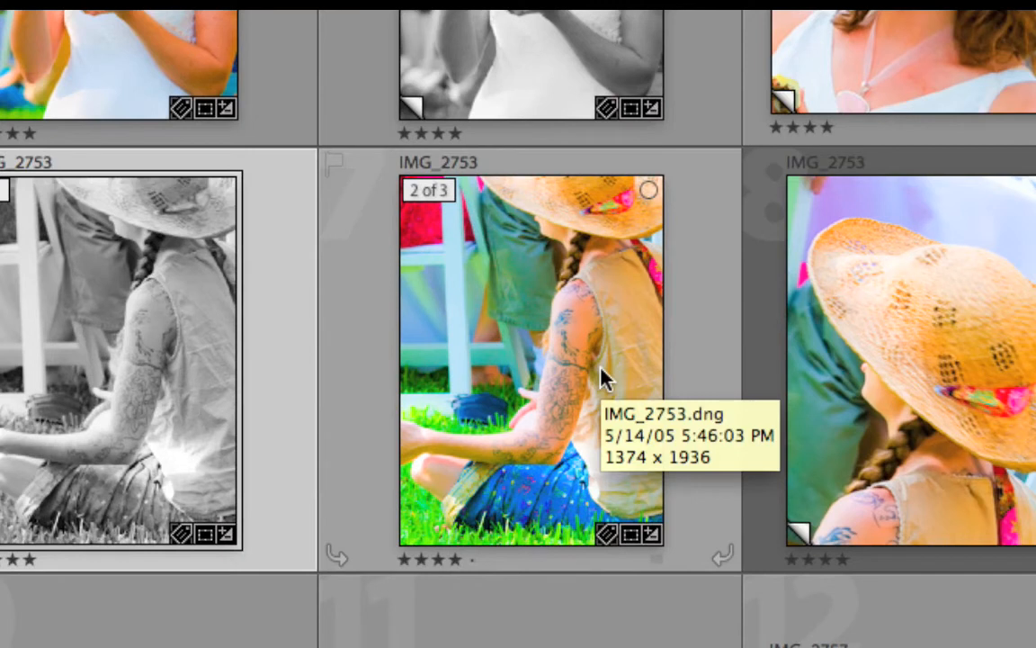
{"action": "key", "text": "super+shift+g"}
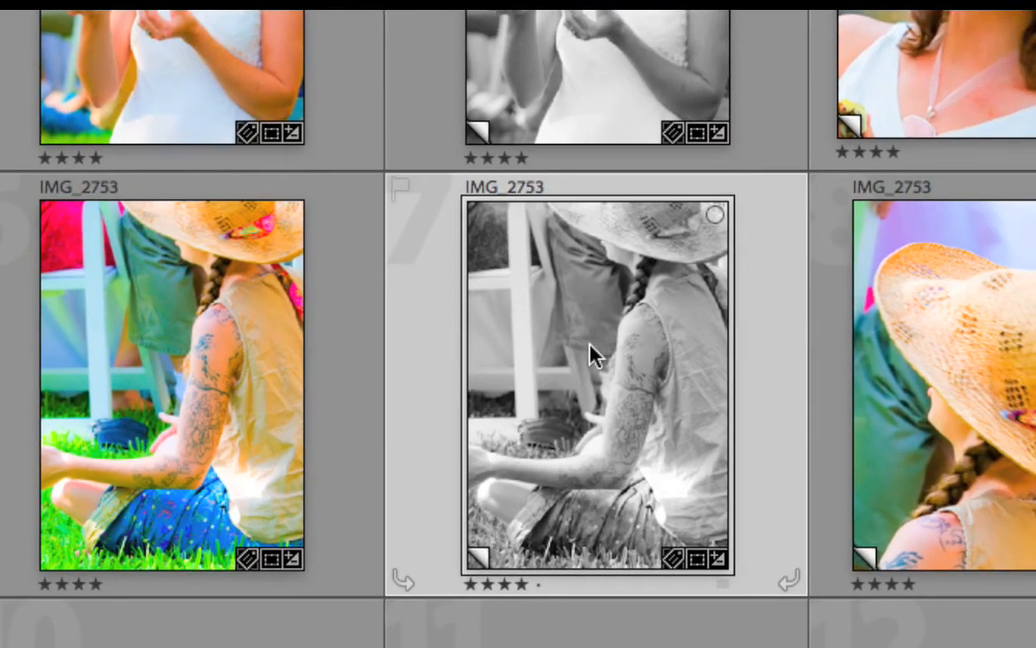
Step: Cycle the photo grid through its plain, compact and expanded cell styles, ending on compact cells with info and badges
{"action": "key", "text": "j"}
{"action": "key", "text": "j"}
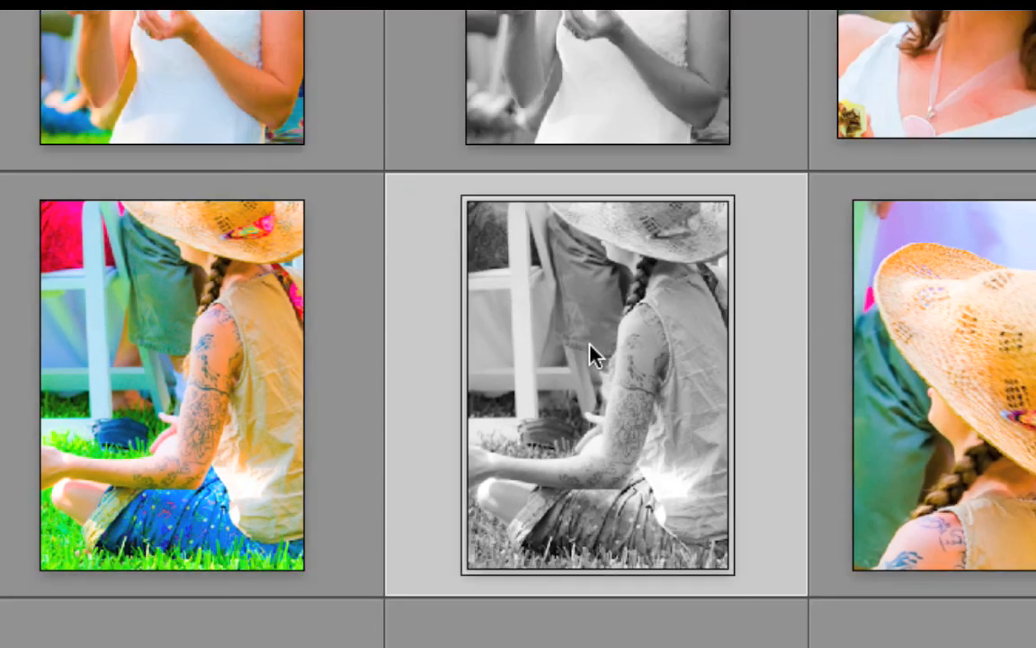
{"action": "key", "text": "j"}
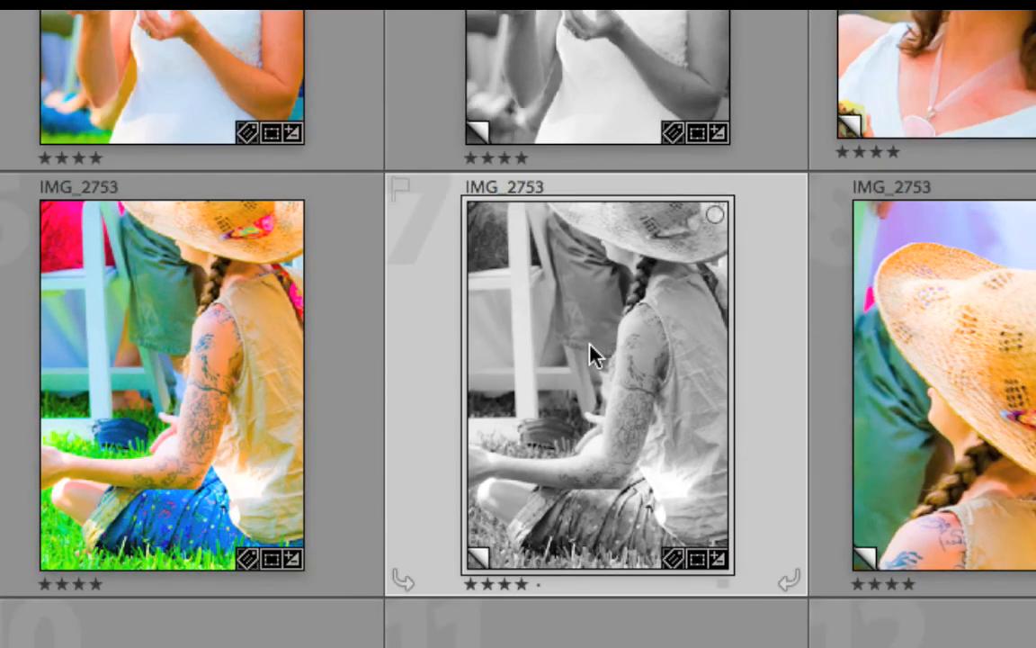
{"action": "key", "text": "j"}
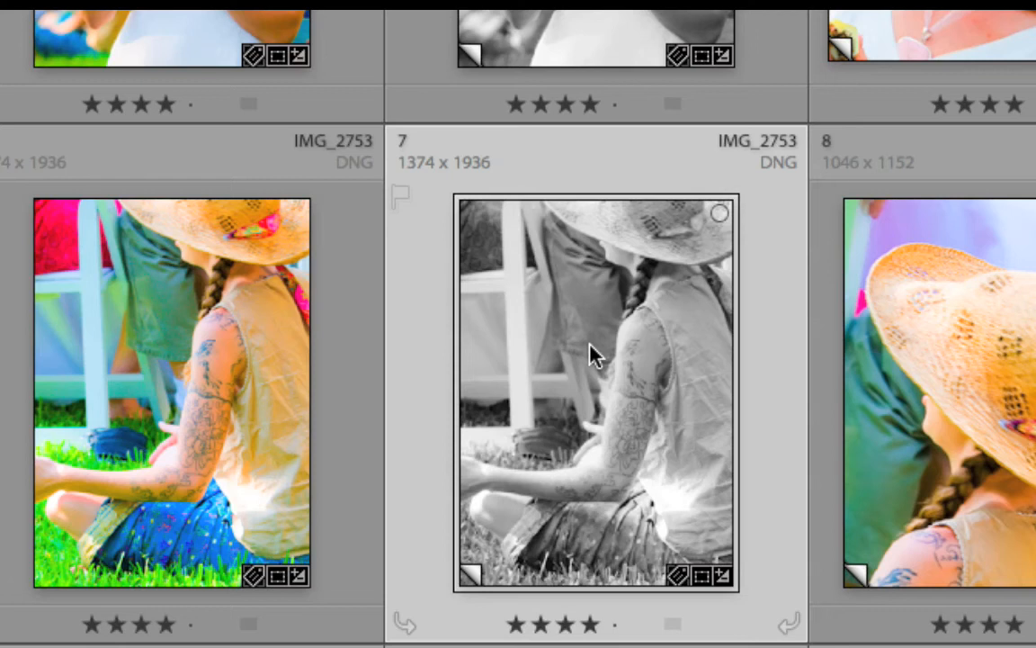
{"action": "key", "text": "j"}
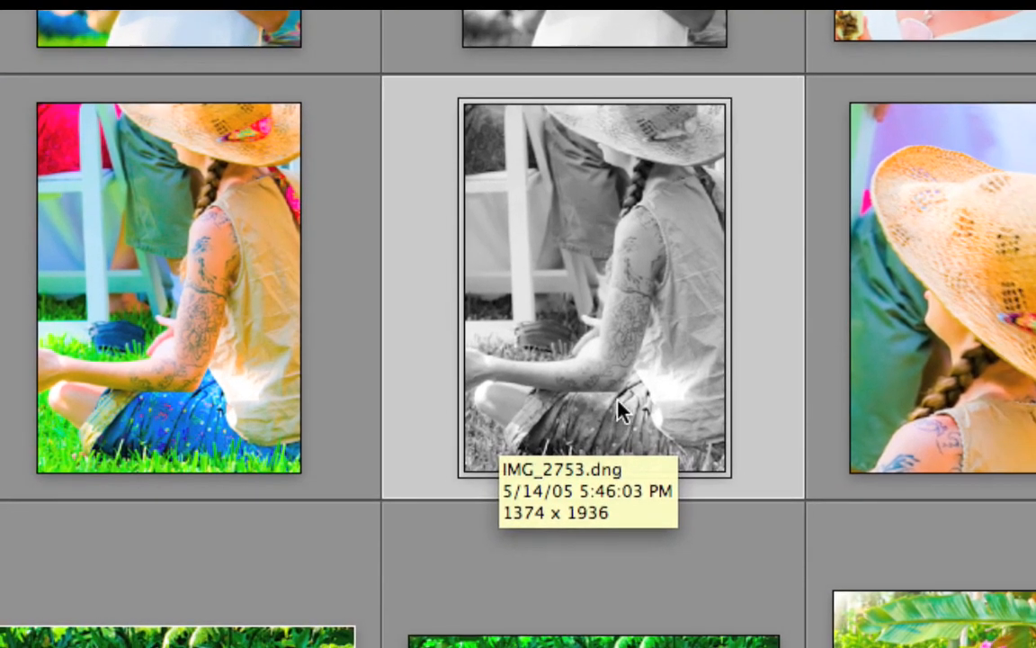
{"action": "key", "text": "j"}
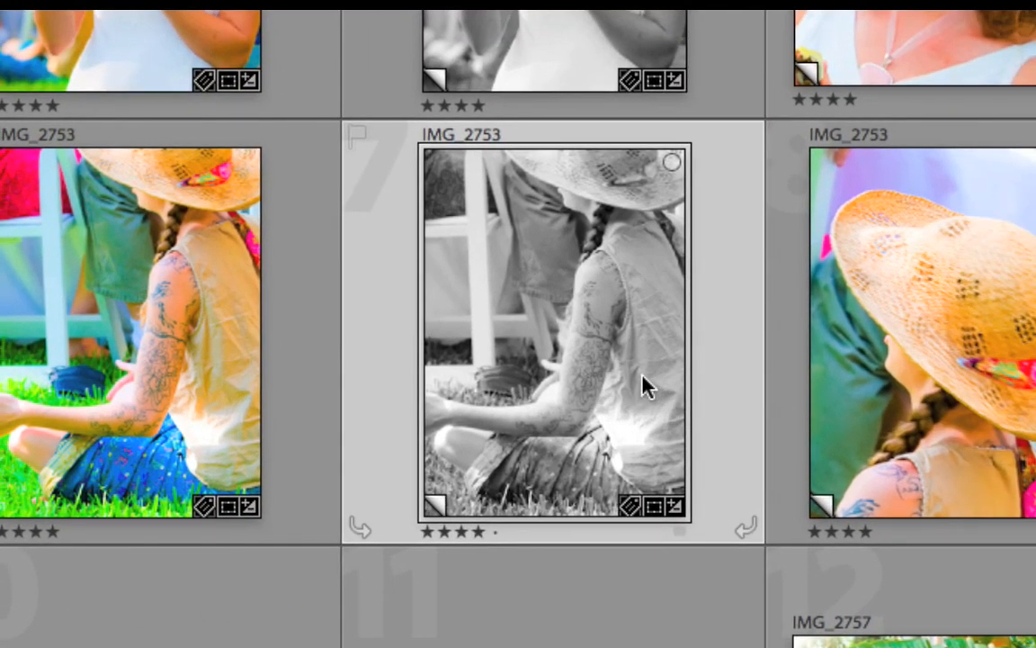
Step: Switch to Keynote and display slide 15, the "Welcome To LightRoomTutorials.info" slide
{"action": "mouse_move", "coordinate": [643, 378]}
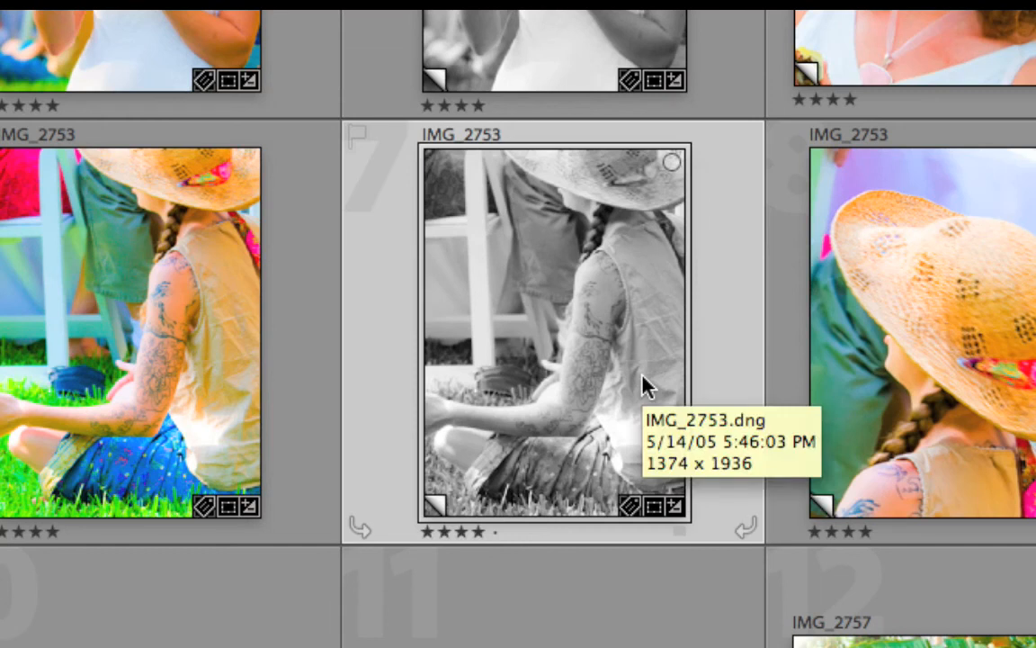
{"action": "key", "text": "super+Tab"}
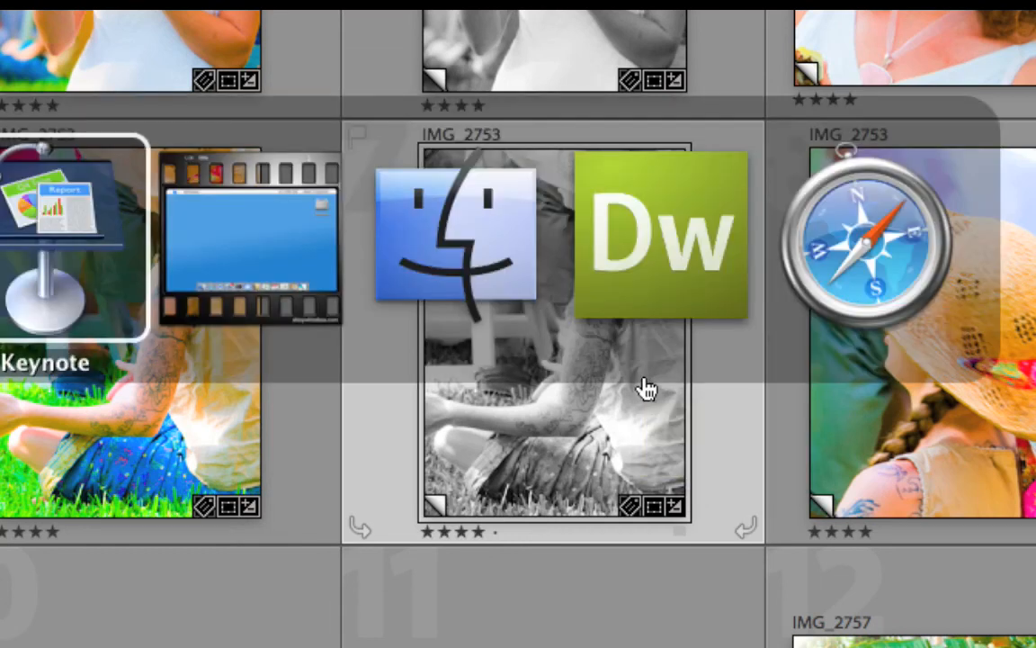
{"action": "key", "text": "super+Tab"}
{"action": "key", "text": "super+Tab"}
{"action": "key", "text": "super+Tab"}
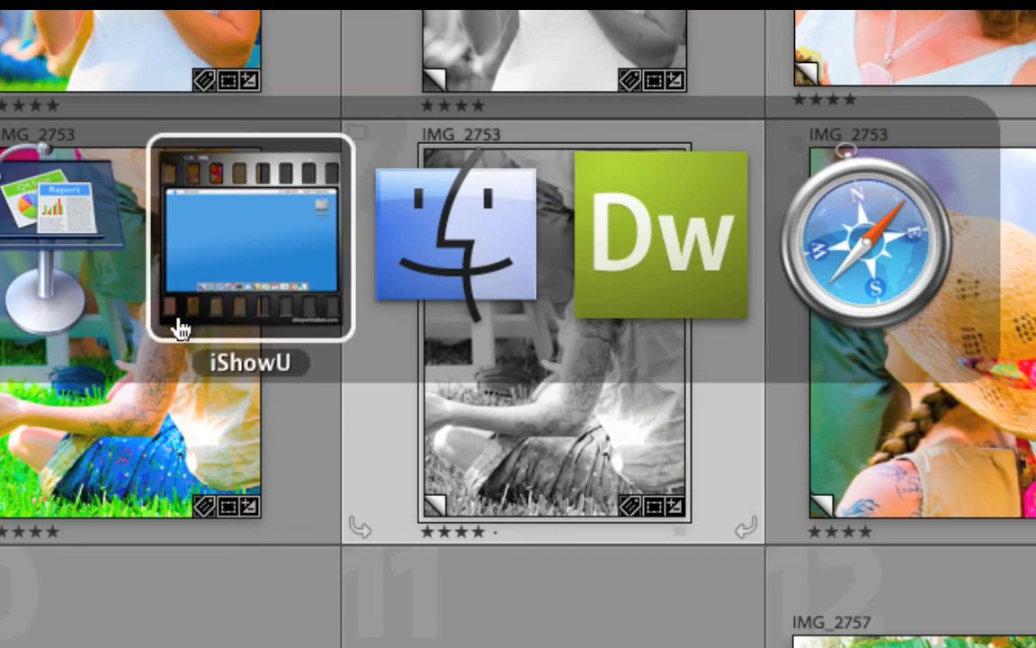
{"action": "left_click", "coordinate": [123, 240]}
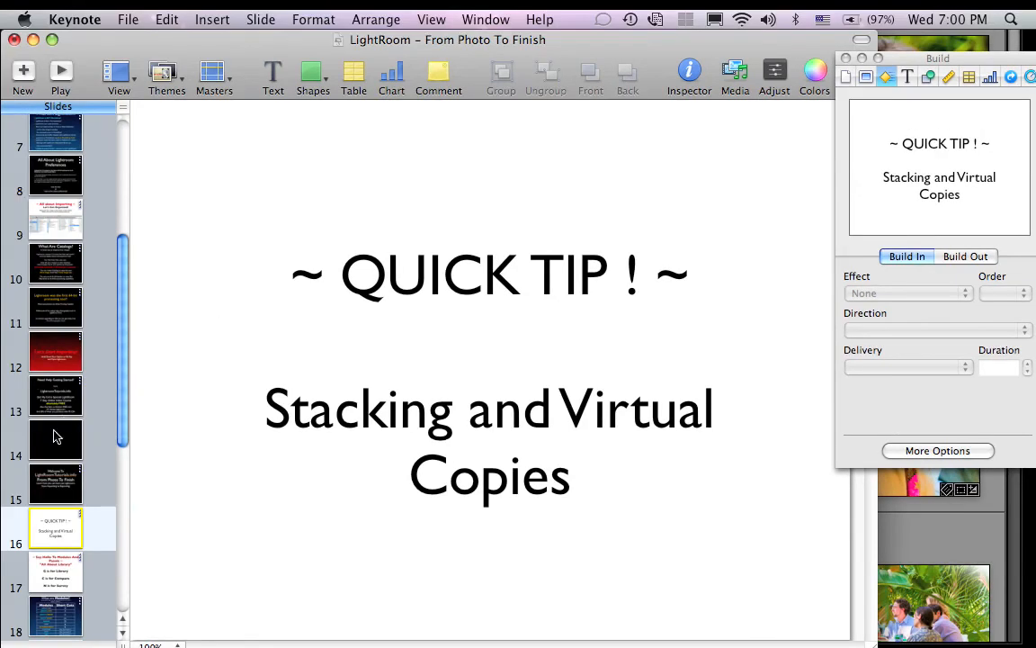
{"action": "left_click", "coordinate": [56, 482]}
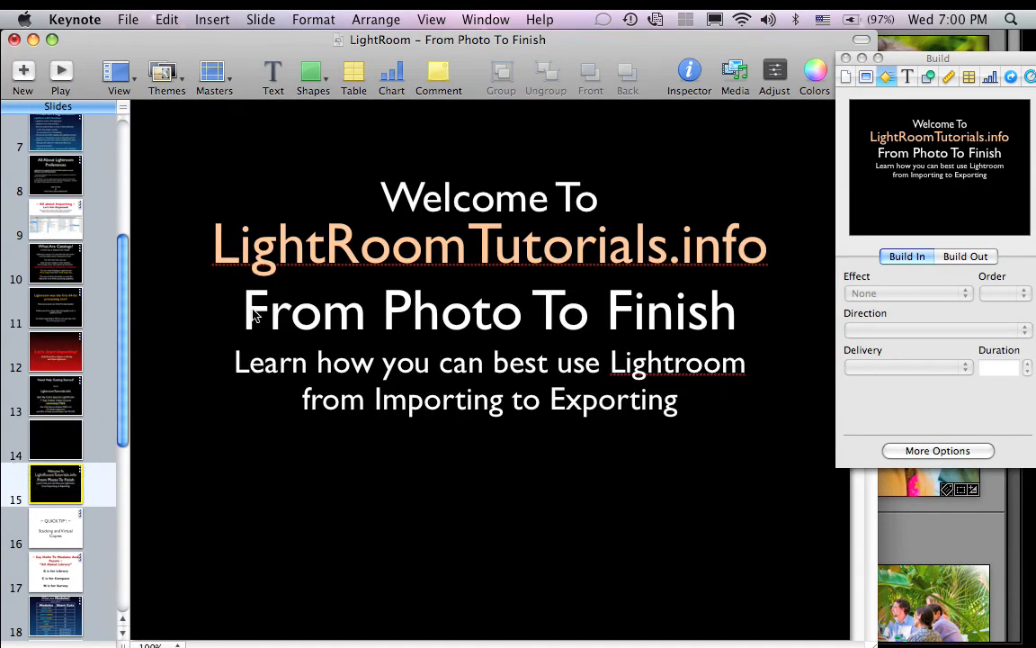